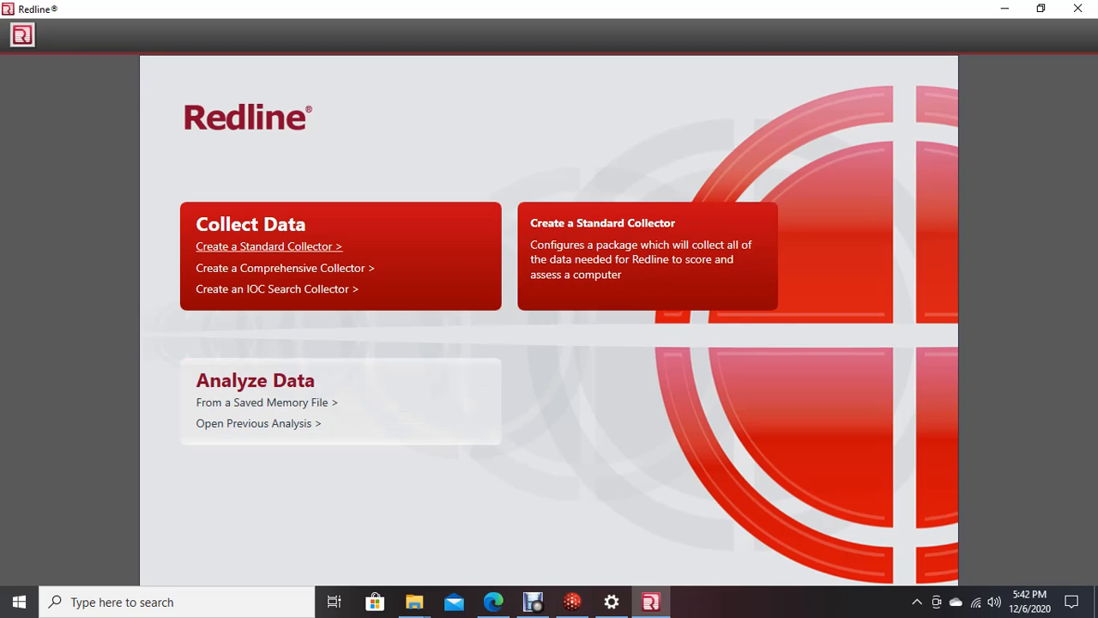
Start a Standard Collector for Windows and open its data collection script for editing
mouse_move(269, 247)
mouse_move(285, 268)
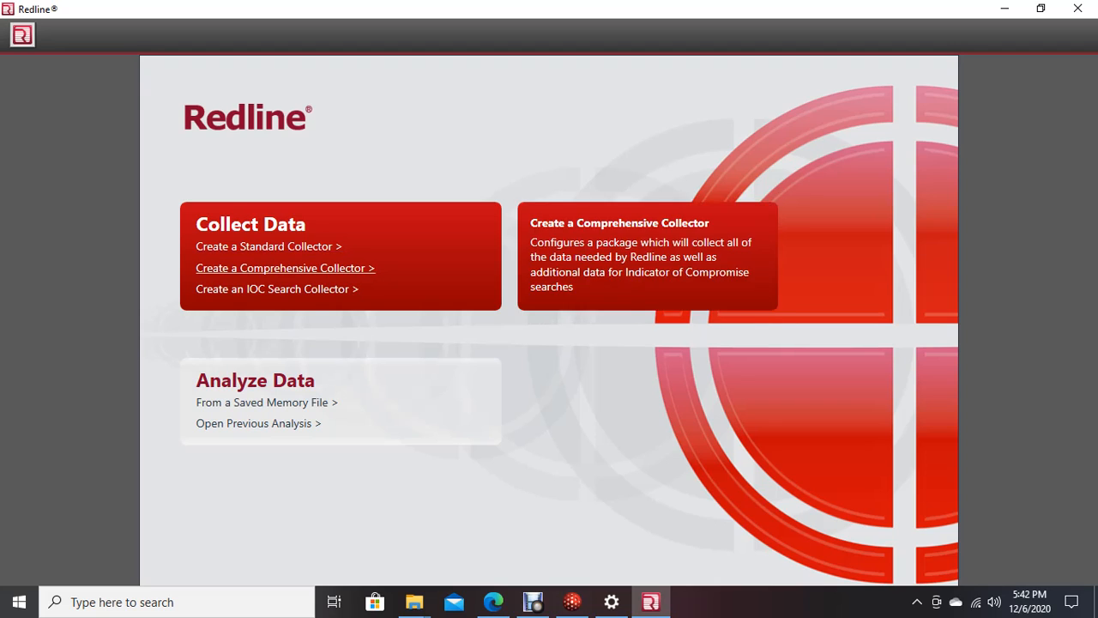
mouse_move(258, 423)
mouse_move(267, 403)
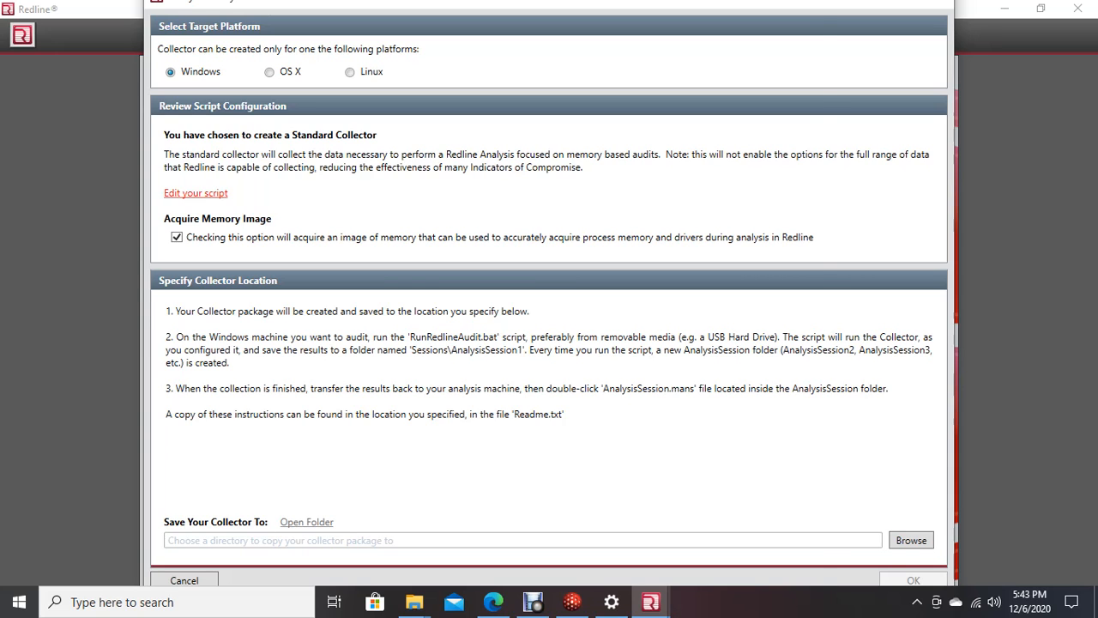
click(196, 193)
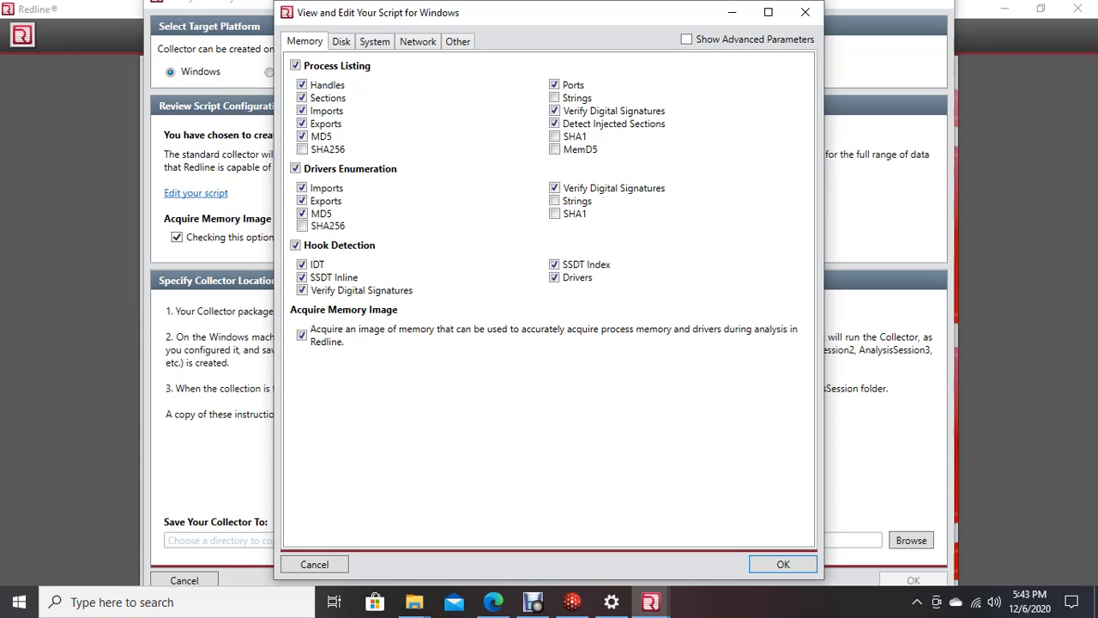
Enable Browser History in the network data with cookies, form history, thumbnails, file downloads, URL history and indexed page content
click(342, 41)
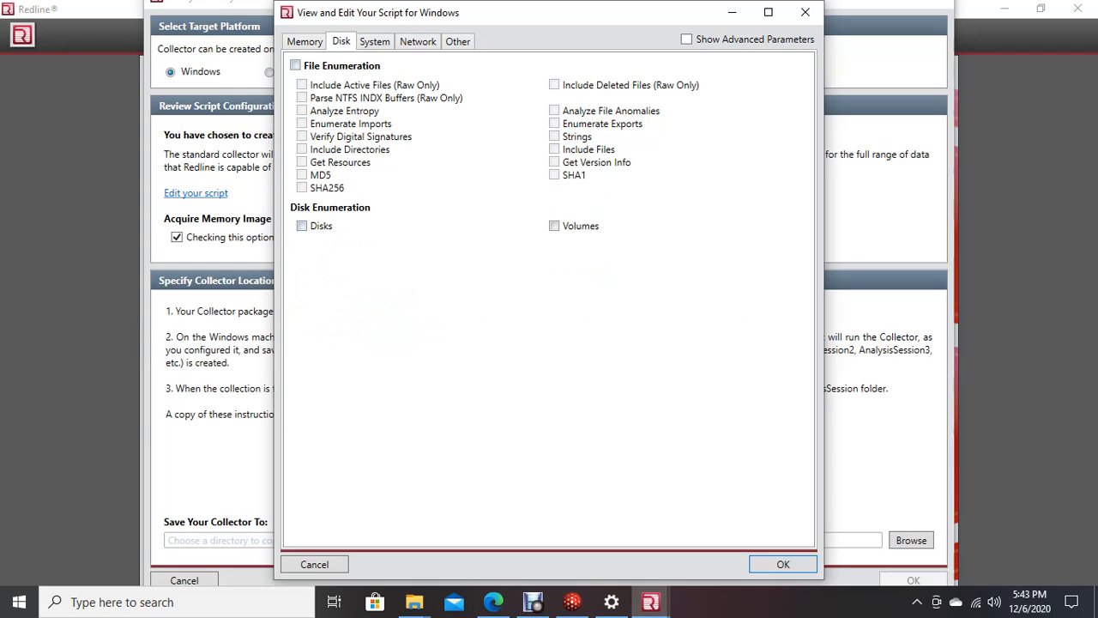
click(374, 41)
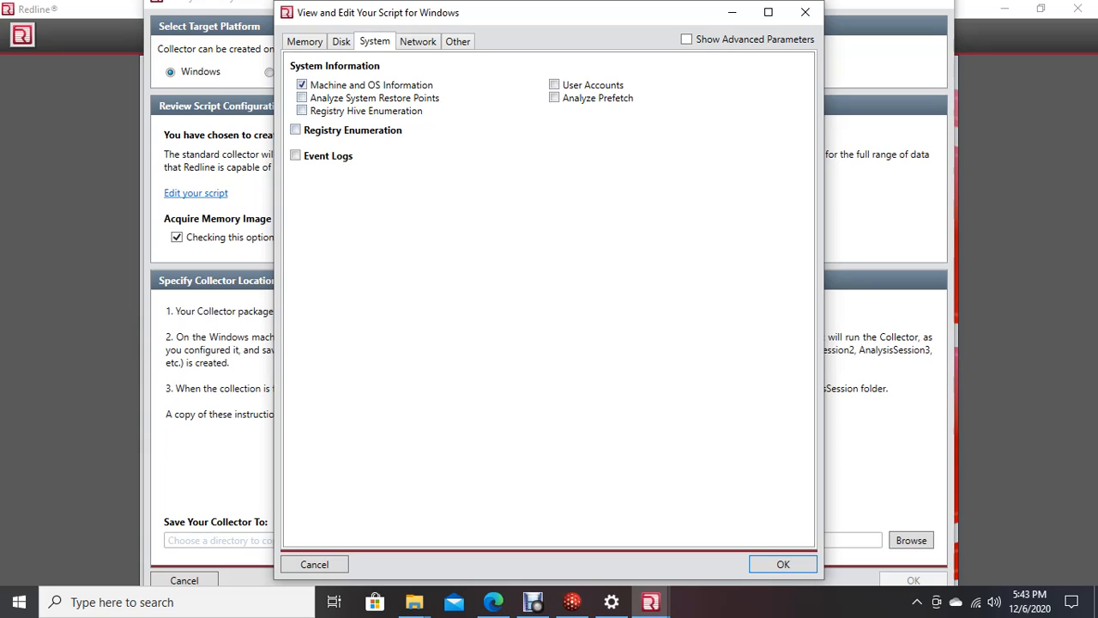
click(418, 41)
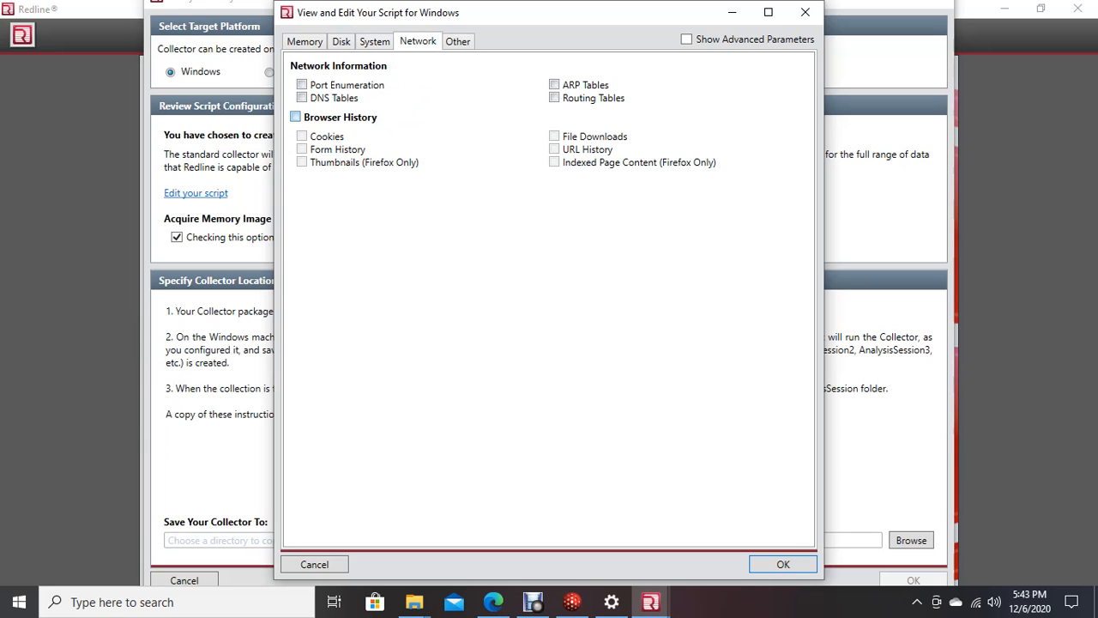
click(296, 117)
click(301, 137)
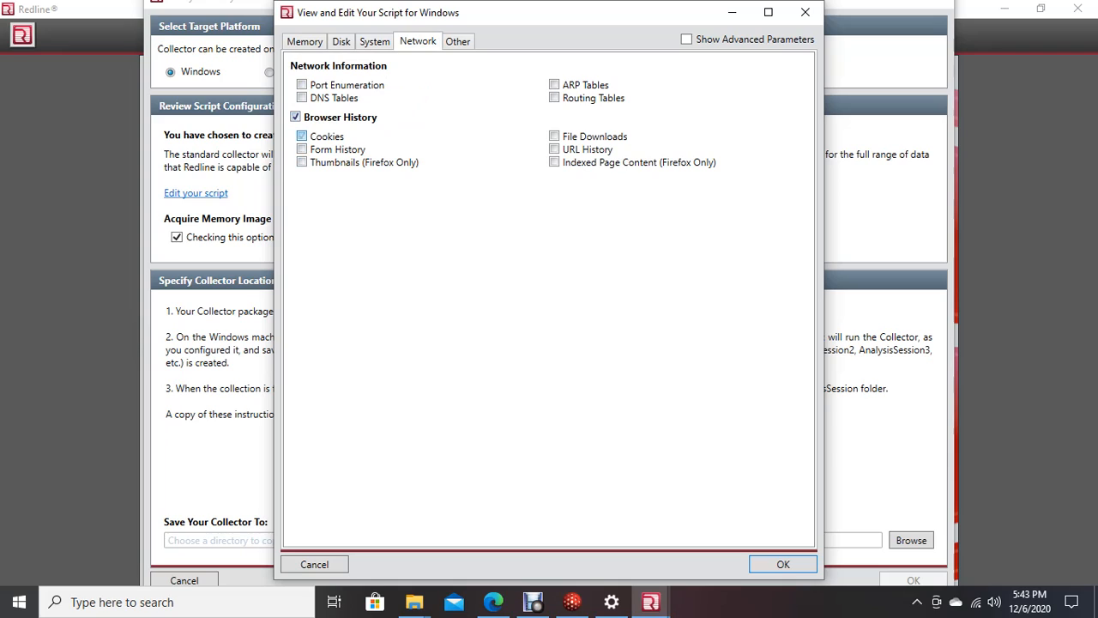
click(302, 149)
click(302, 162)
click(554, 136)
click(555, 149)
click(554, 162)
Exclude Hook Detection and the drivers' digital signature verification from the memory data, and accept the script with advanced parameters shown
click(457, 42)
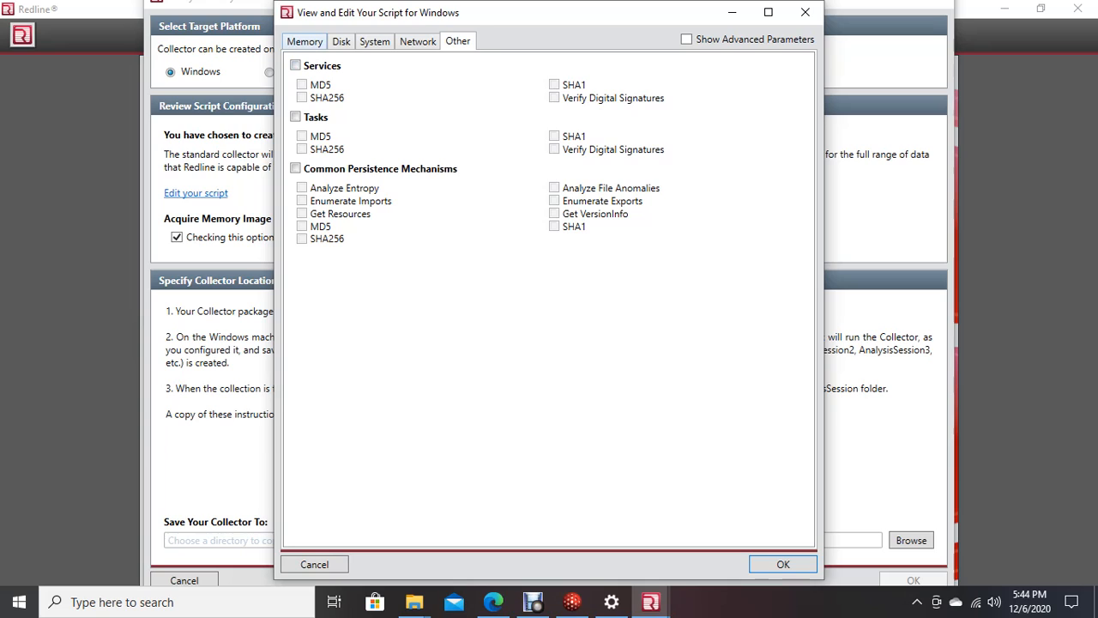
click(304, 42)
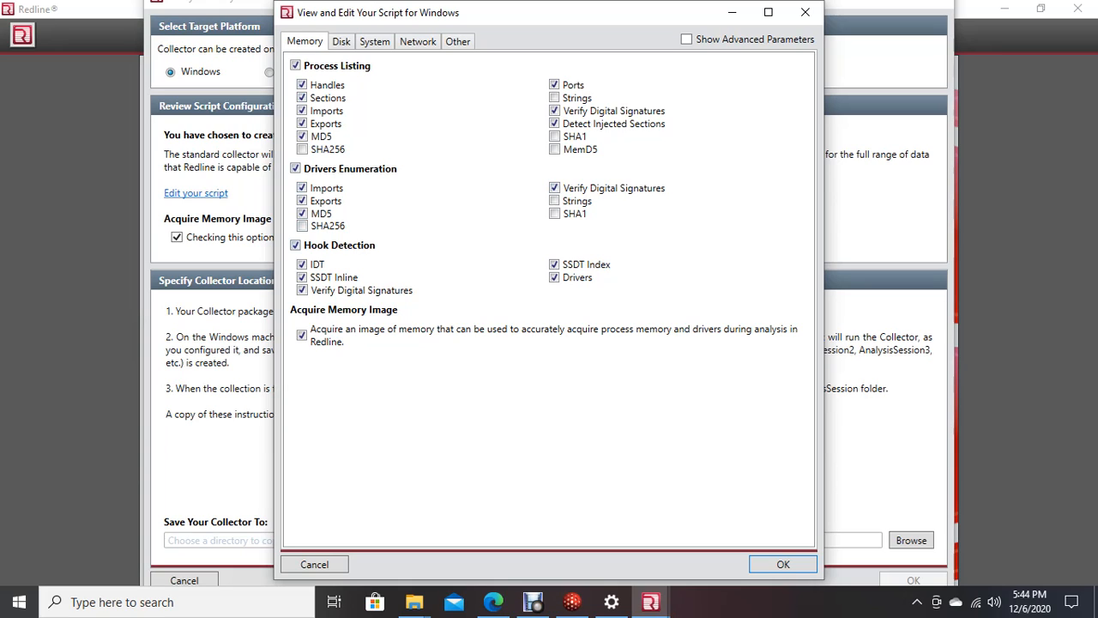
click(295, 245)
click(554, 188)
click(686, 39)
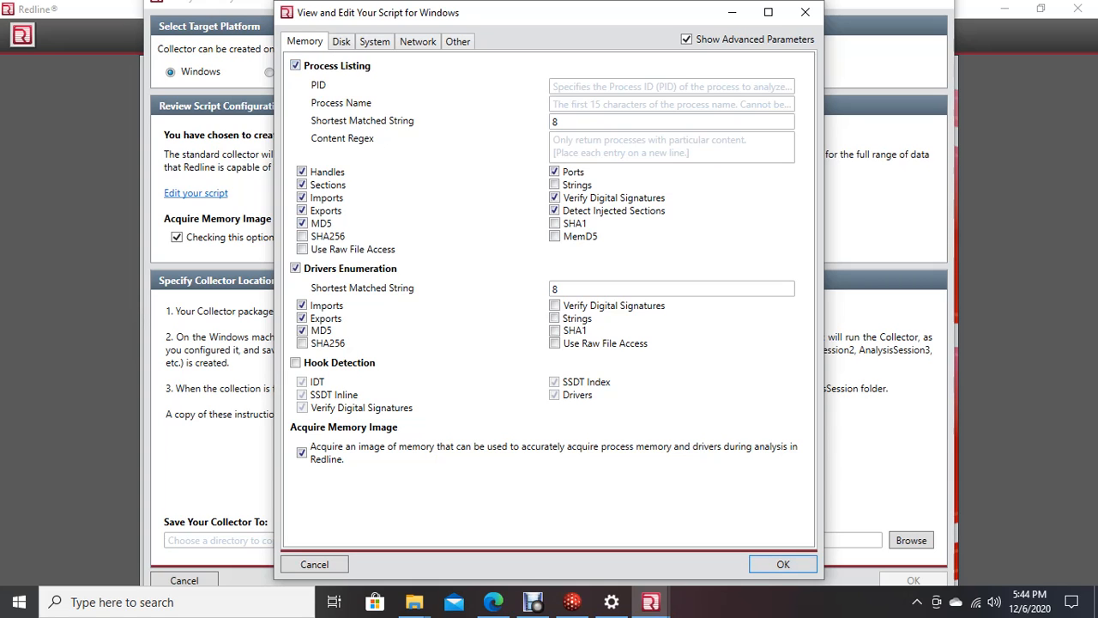
click(783, 564)
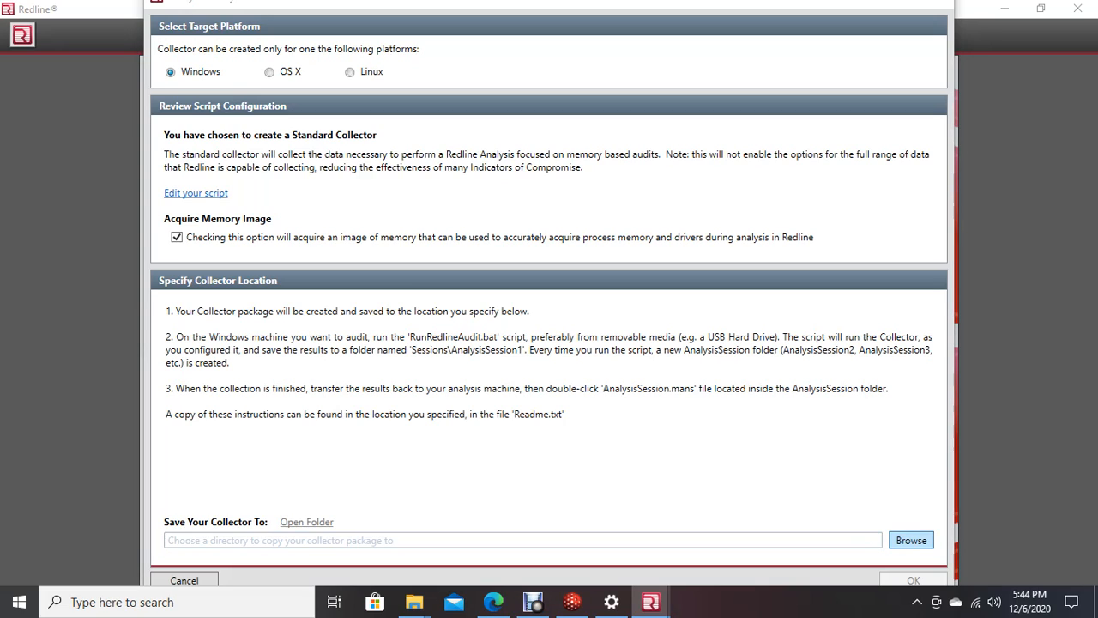
Browse for the collector's save location and create a new folder on USB Drive (D:)
key(Return)
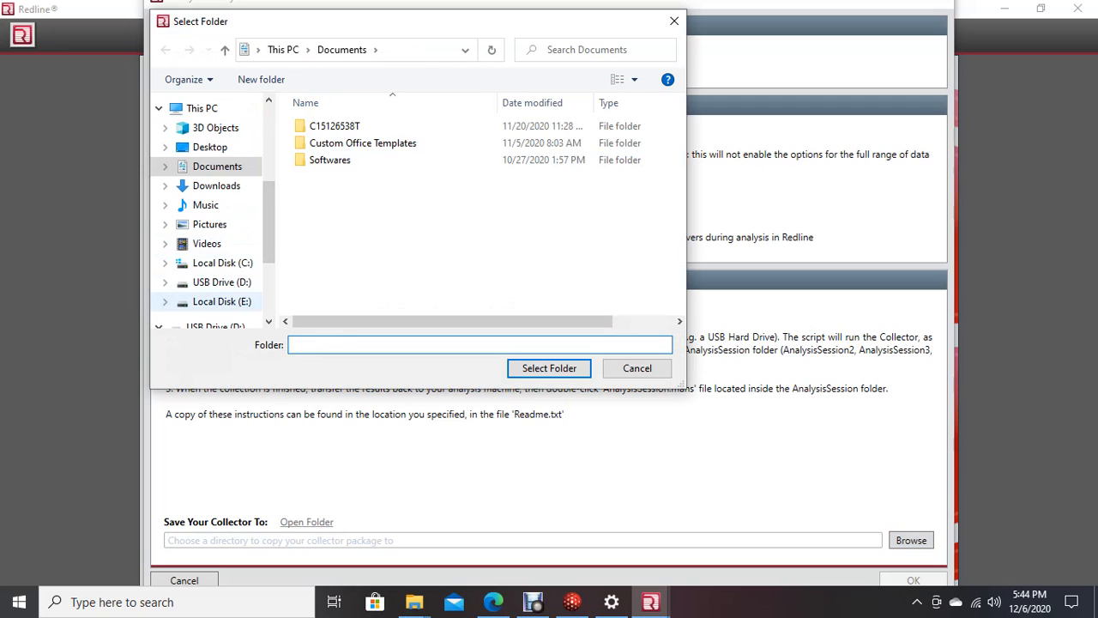
click(221, 301)
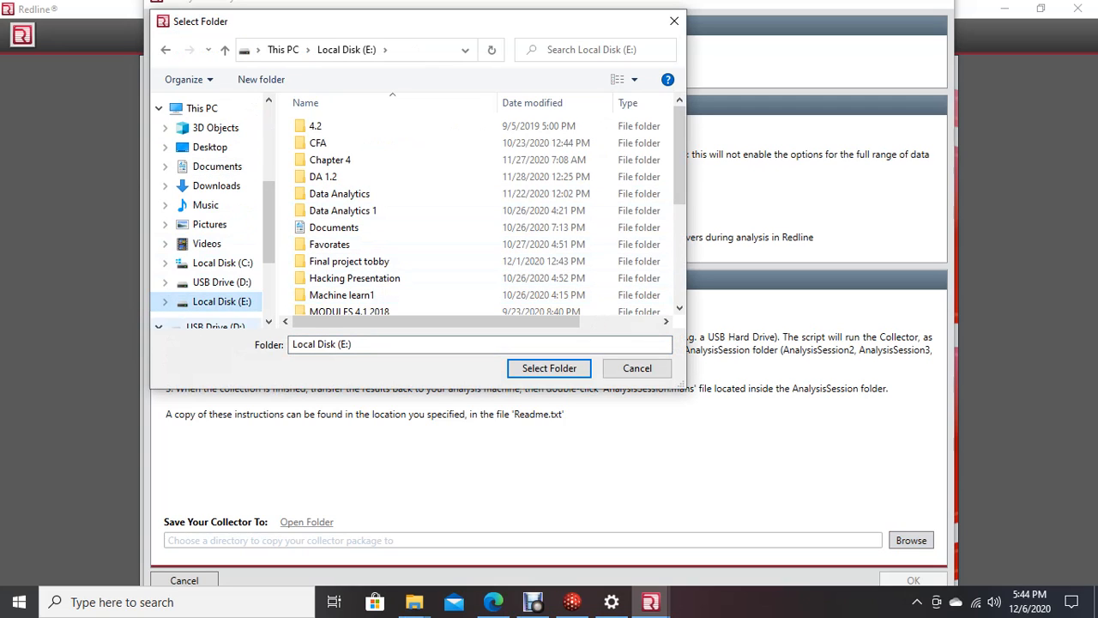
click(216, 301)
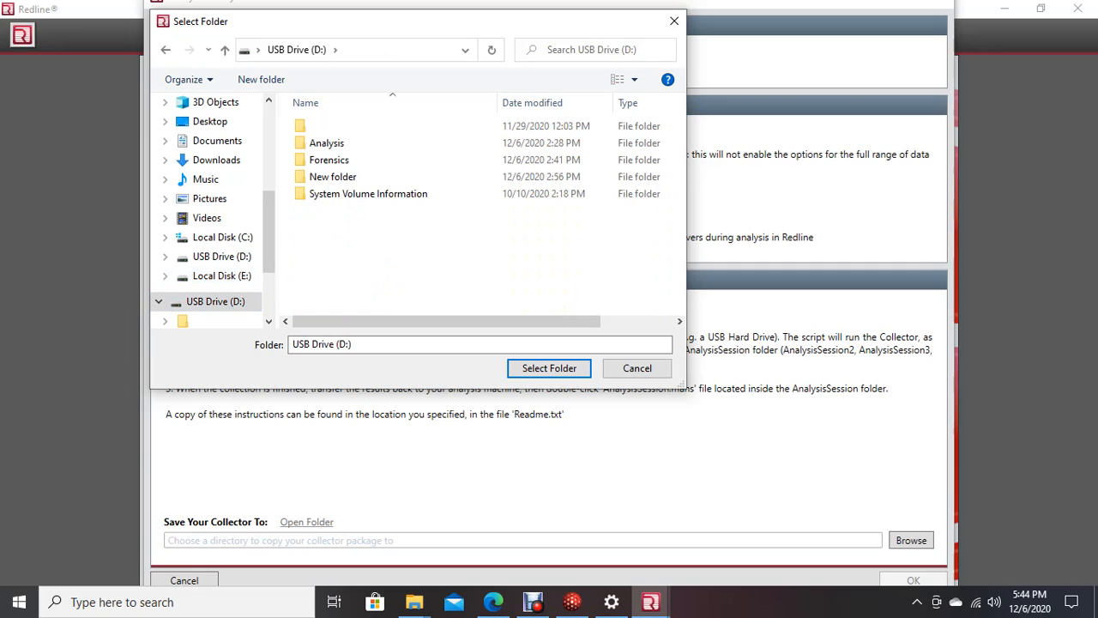
right_click(404, 242)
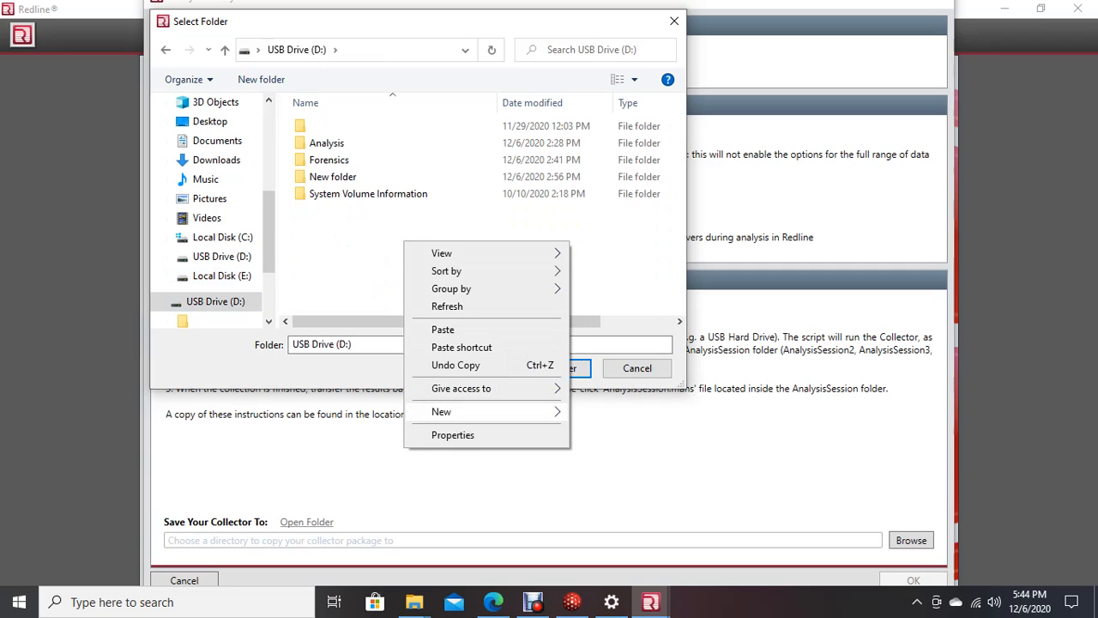
click(440, 412)
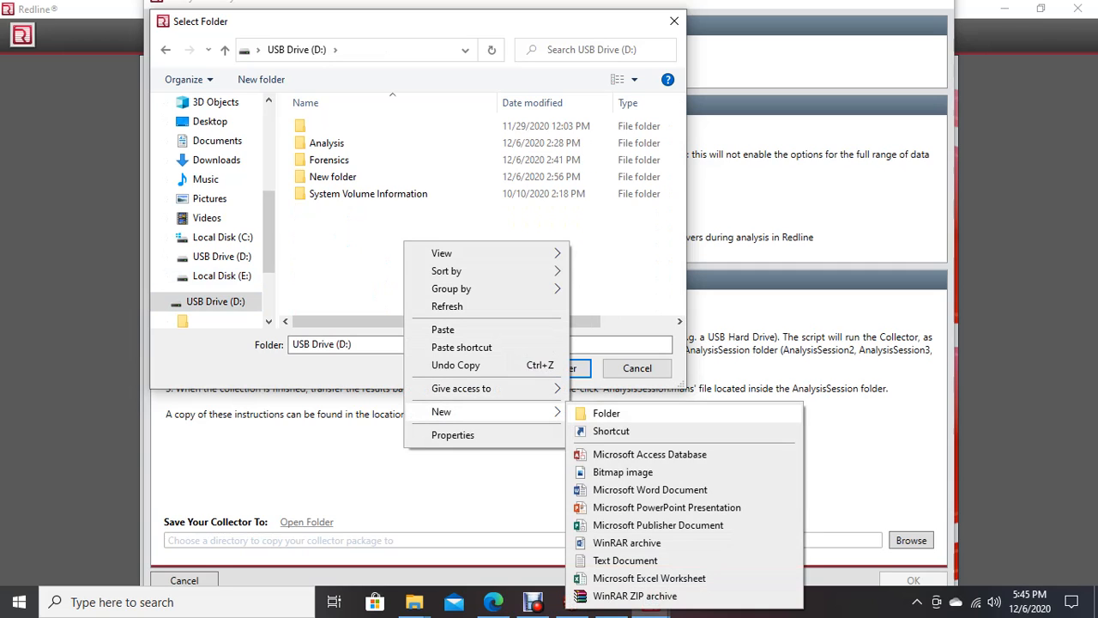
click(606, 412)
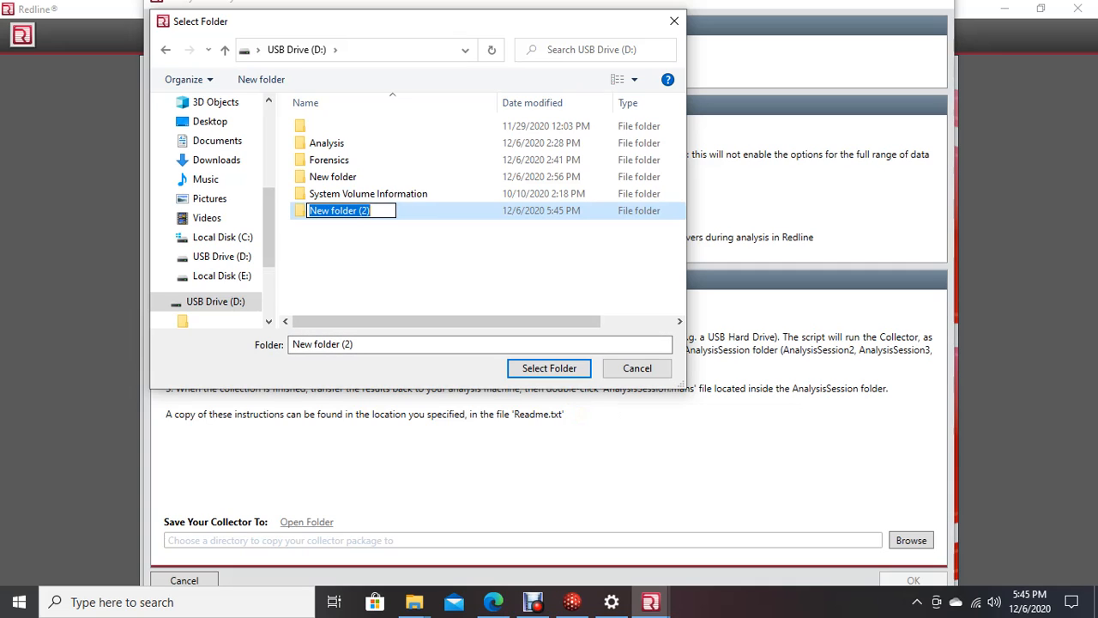
Name the new folder "redline forensics" and generate the collector package in it
key(slash)
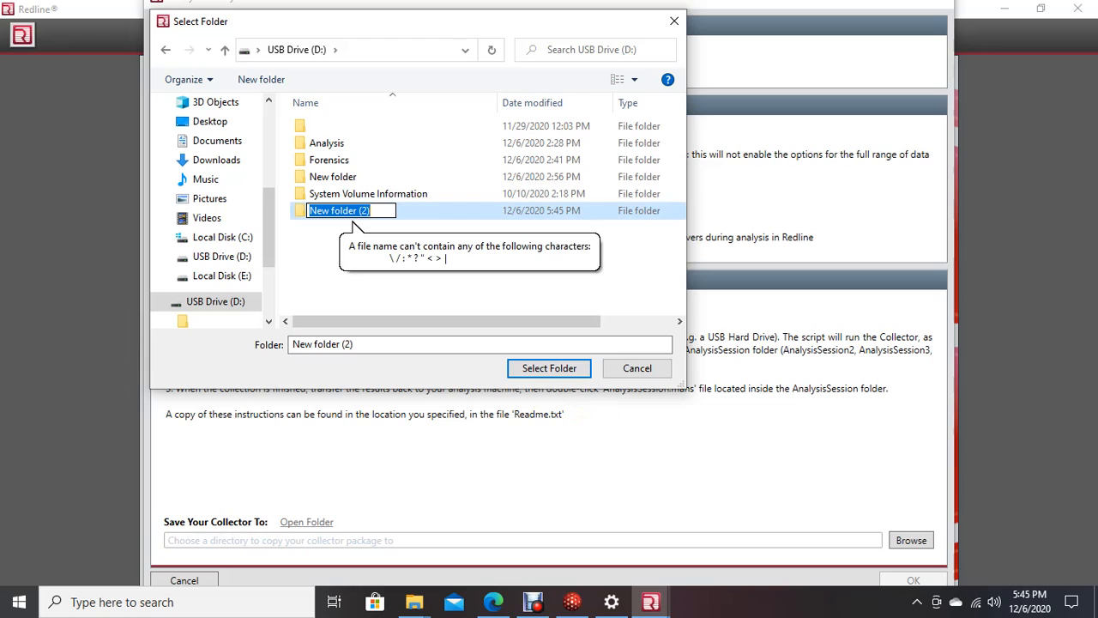
text(redline fornesica)
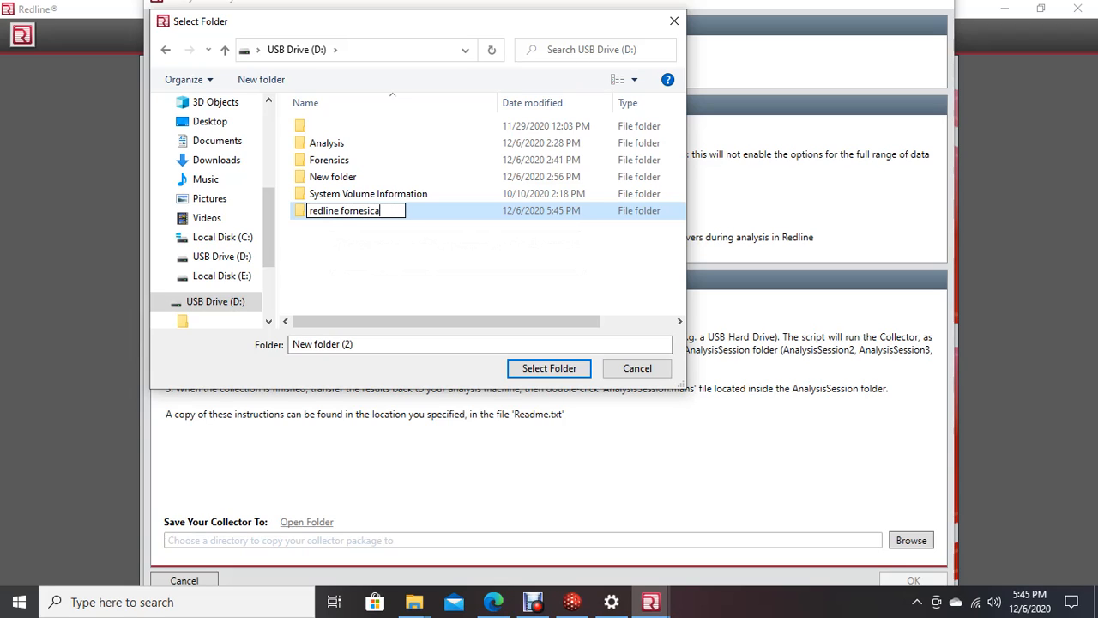
key(BackSpace)
text(s)
key(BackSpace)
key(BackSpace)
key(BackSpace)
key(BackSpace)
key(BackSpace)
key(BackSpace)
text(ensics)
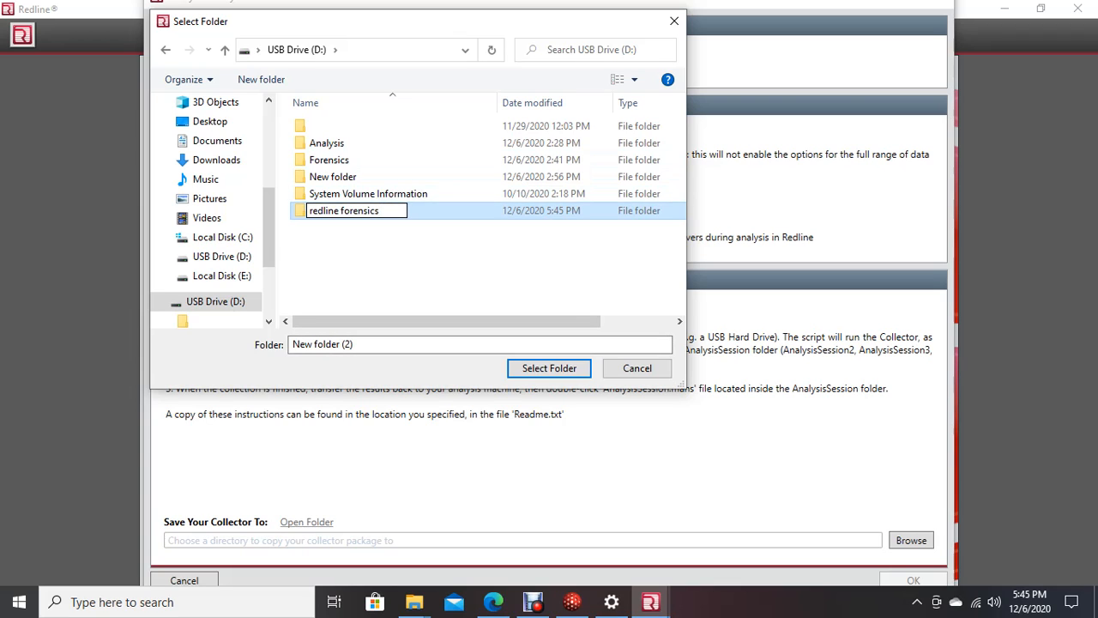
key(Return)
key(Return)
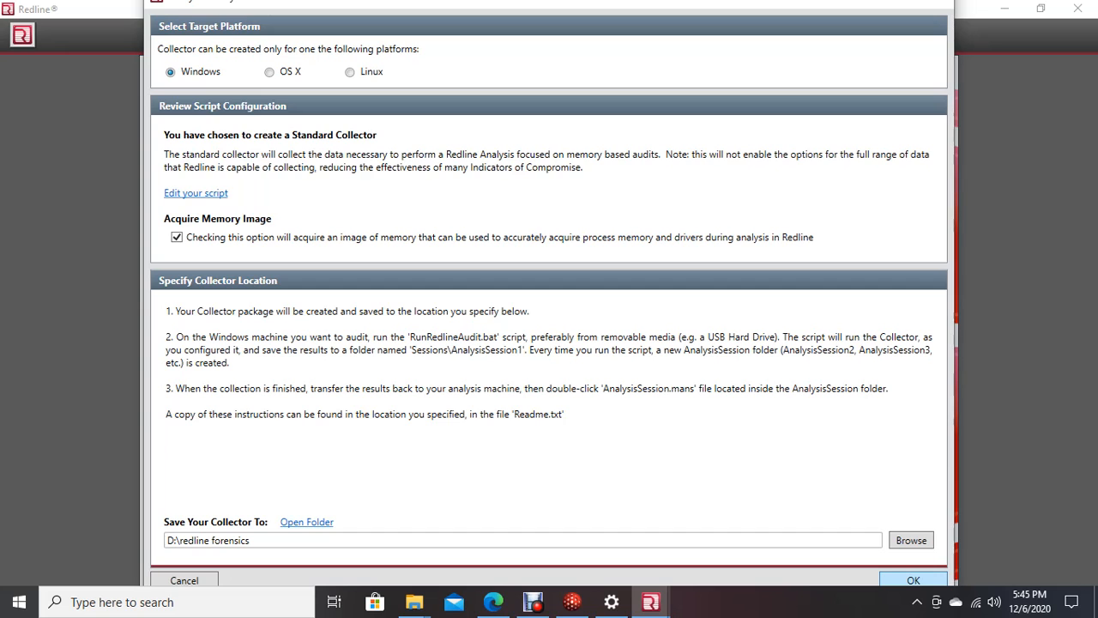
click(912, 580)
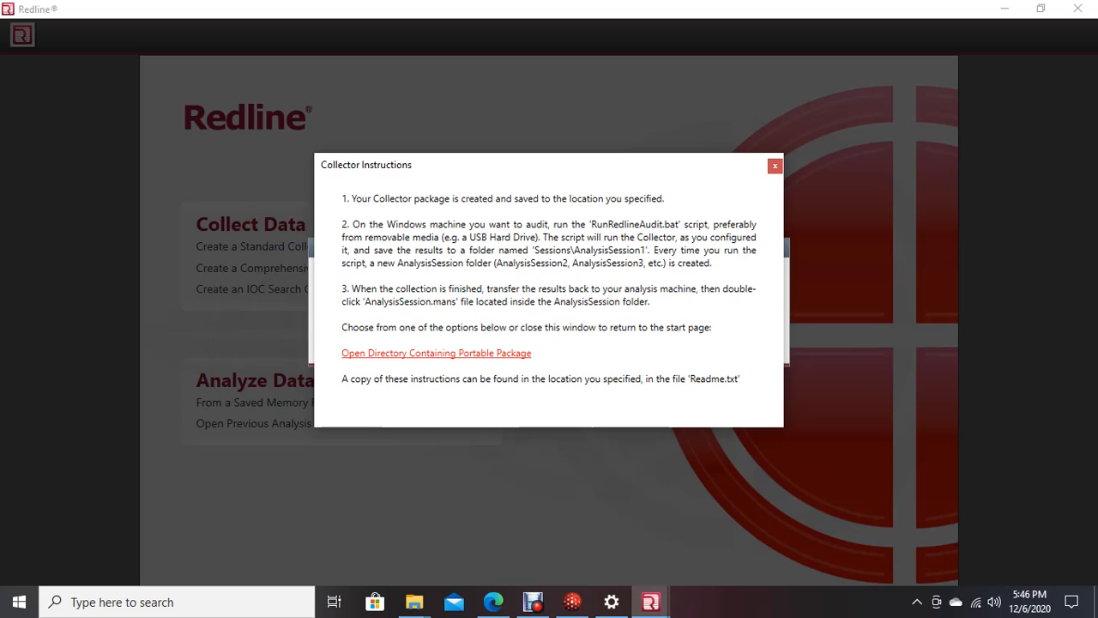
Open the directory containing the portable package and run the RunRedlineAudit batch file
click(436, 353)
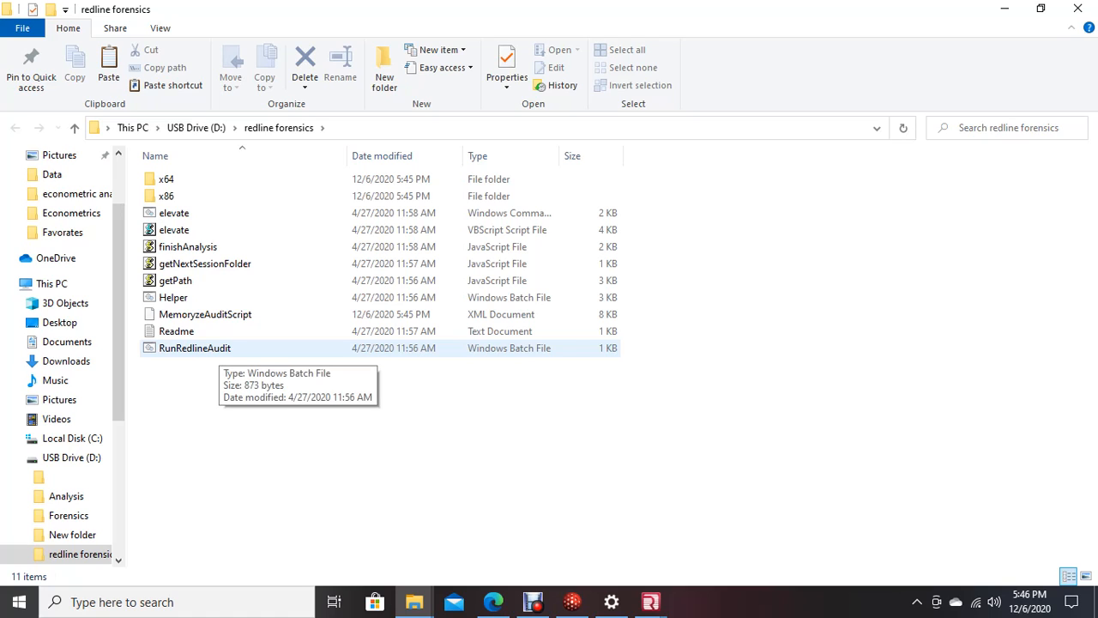
click(219, 348)
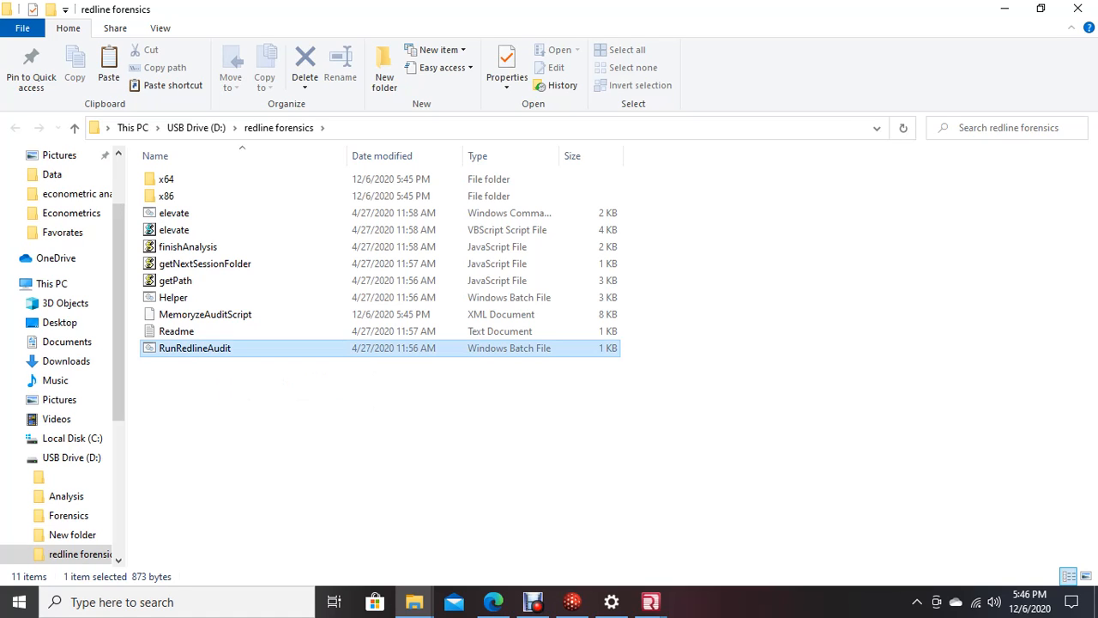
key(Return)
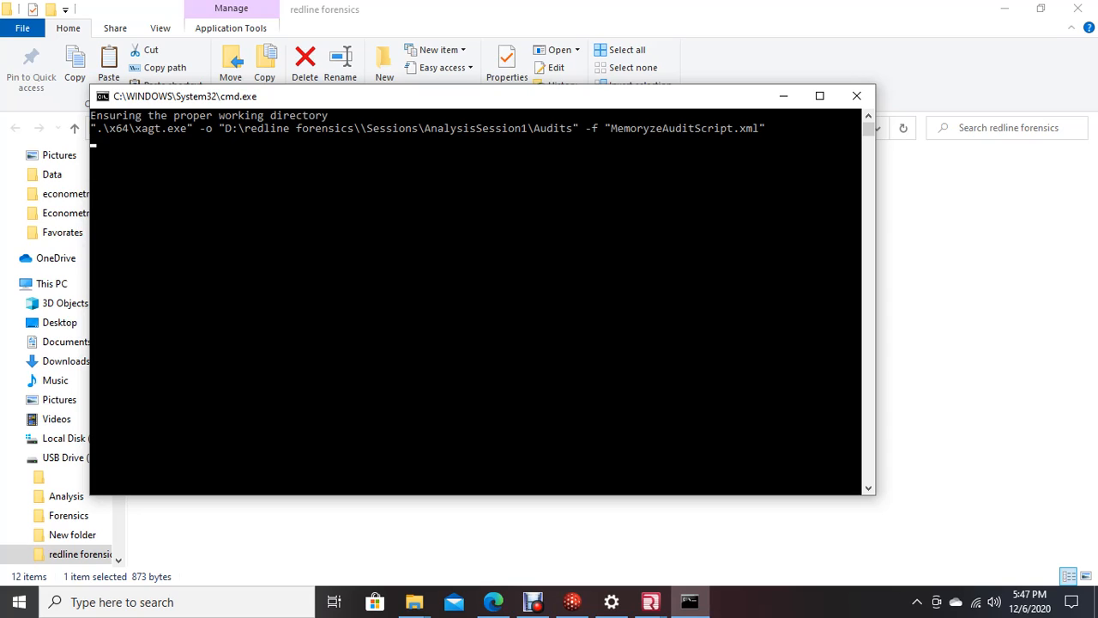
mouse_move(534, 601)
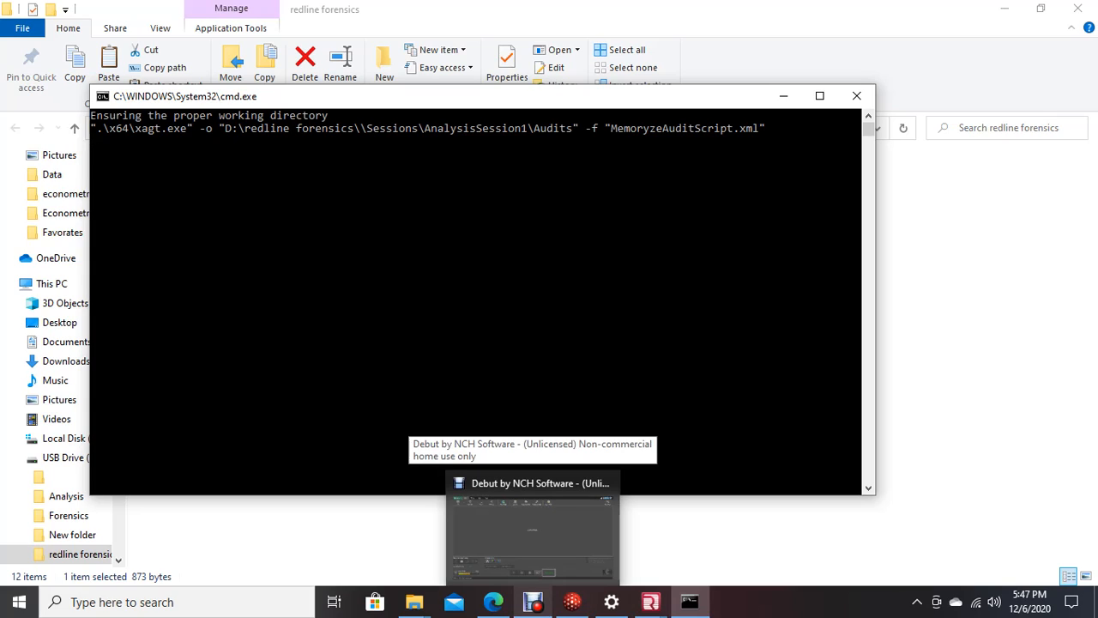
click(534, 601)
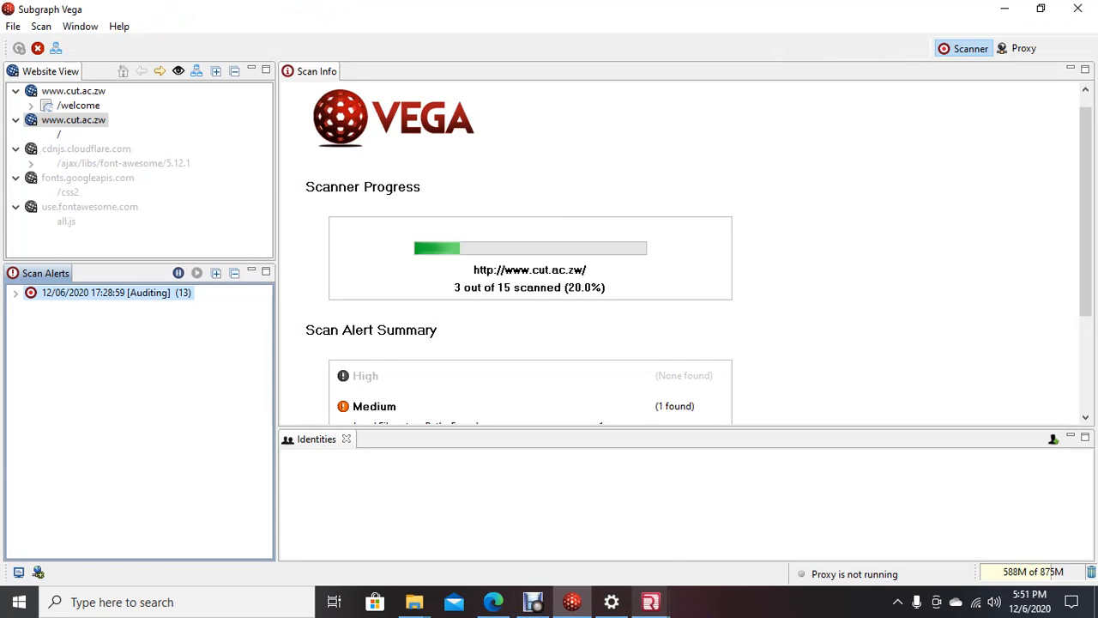
Minimize Vega and reopen the portable package directory from Redline's collector instructions
click(1005, 8)
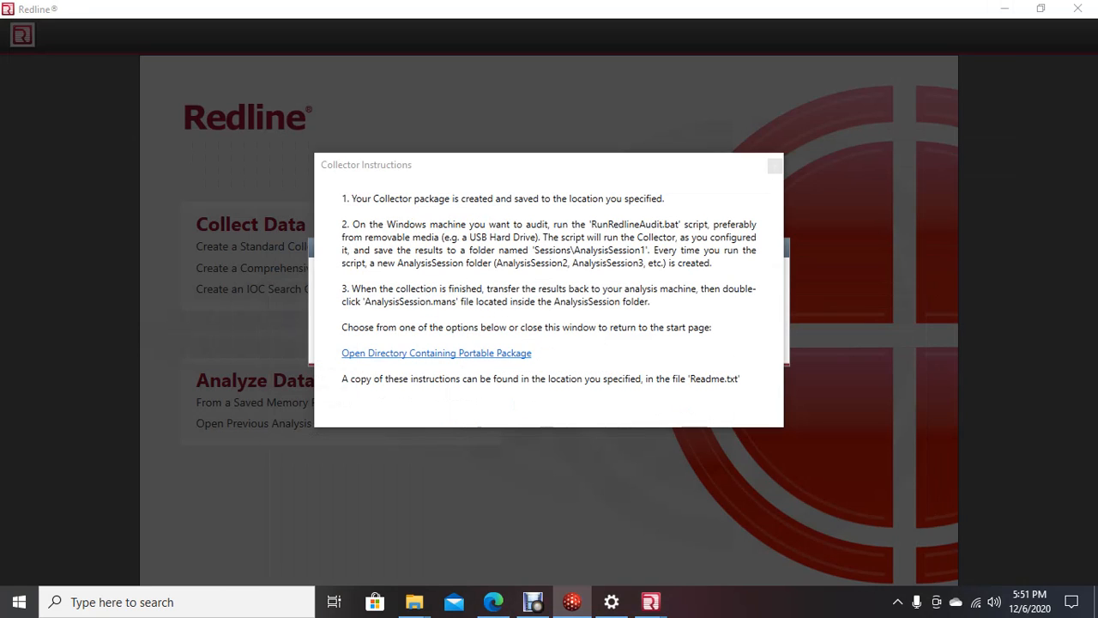
mouse_move(414, 602)
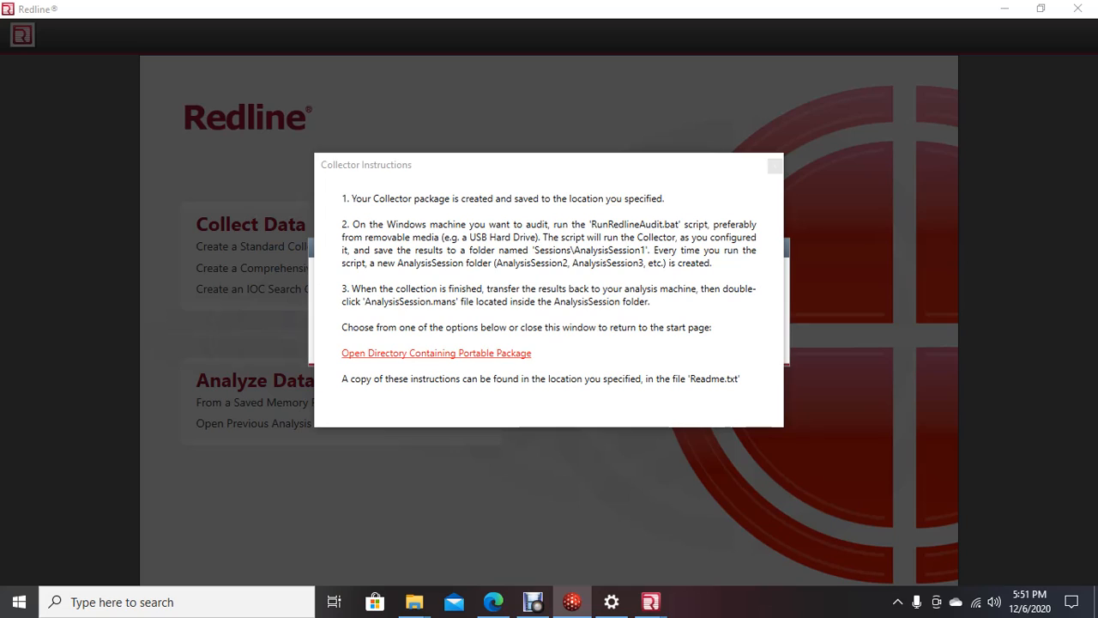
key(alt+Tab)
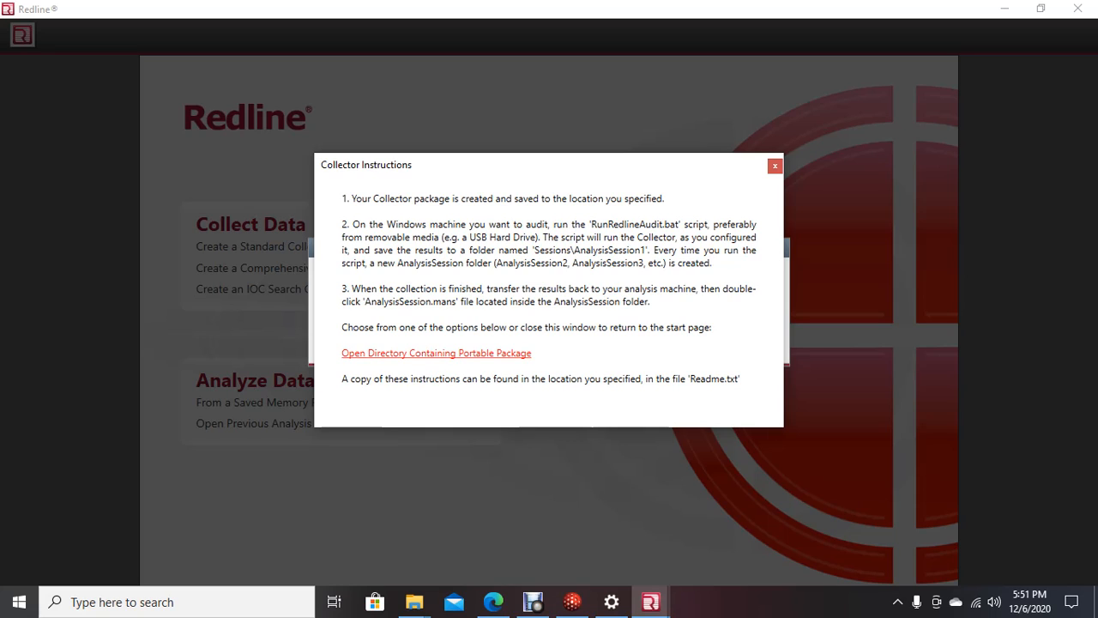
key(Return)
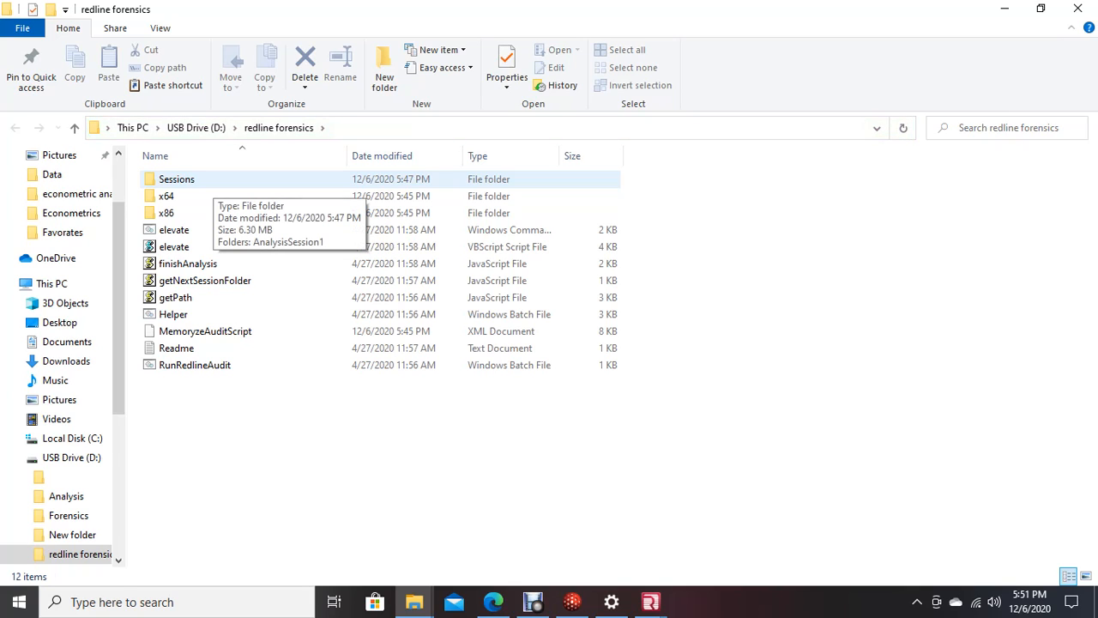
Open the AnalysisSession1 Mandiant analysis file from the AnalysisSession1 folder inside Sessions
click(202, 182)
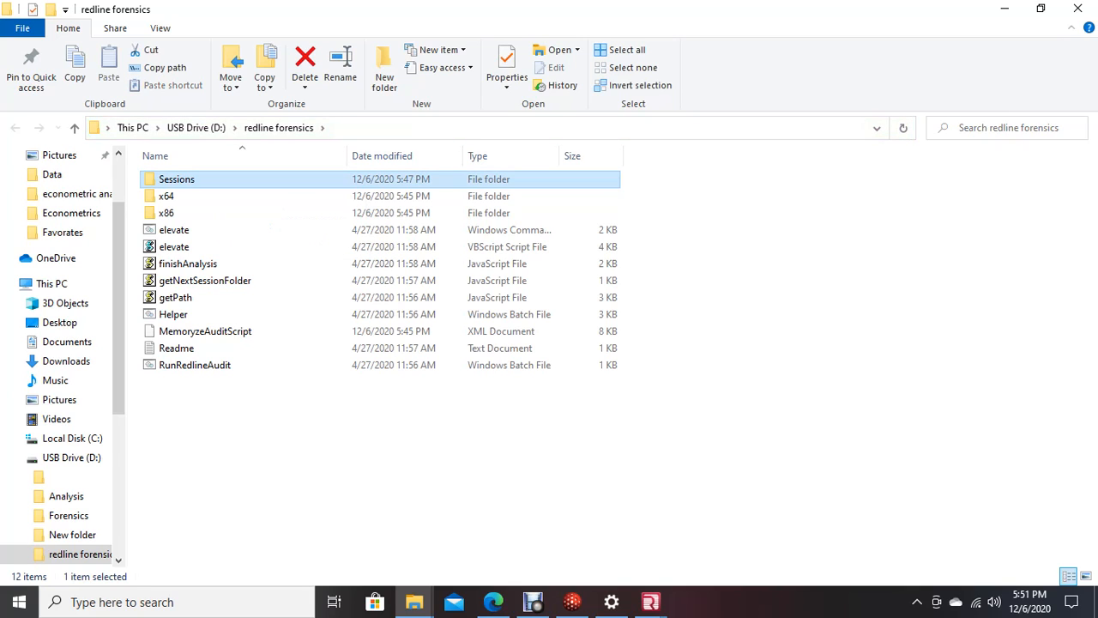
key(ctrl+c)
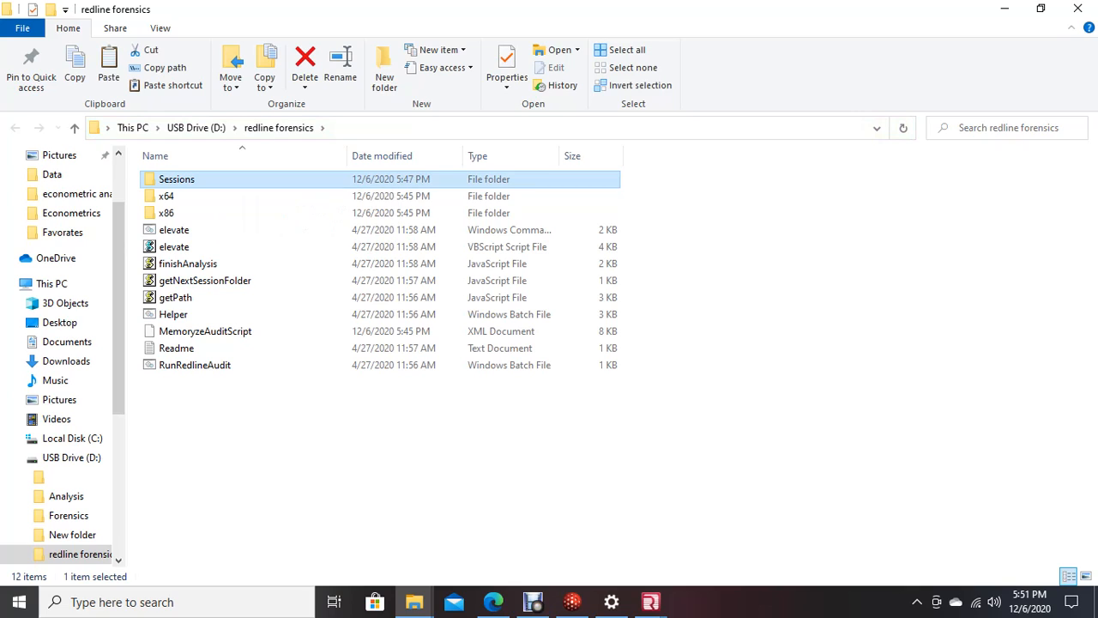
key(Return)
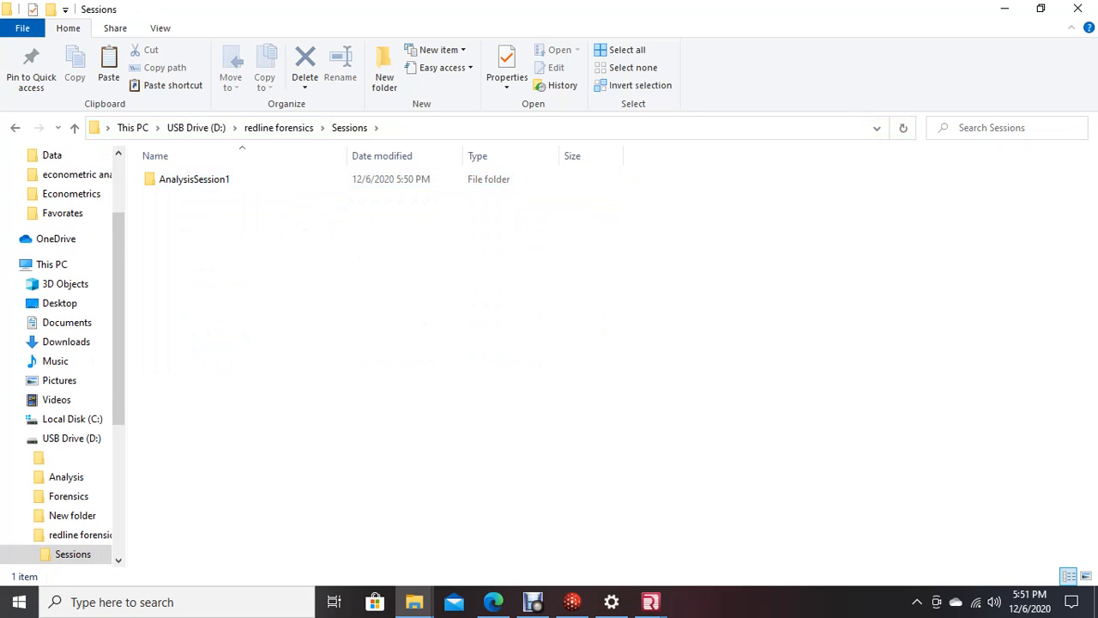
click(194, 180)
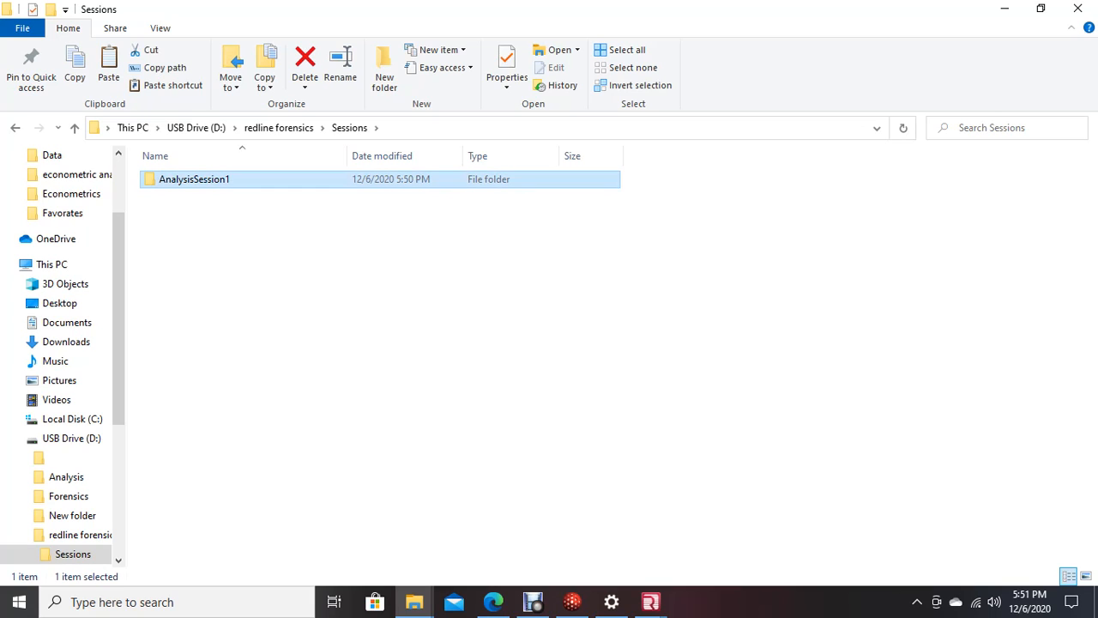
key(Return)
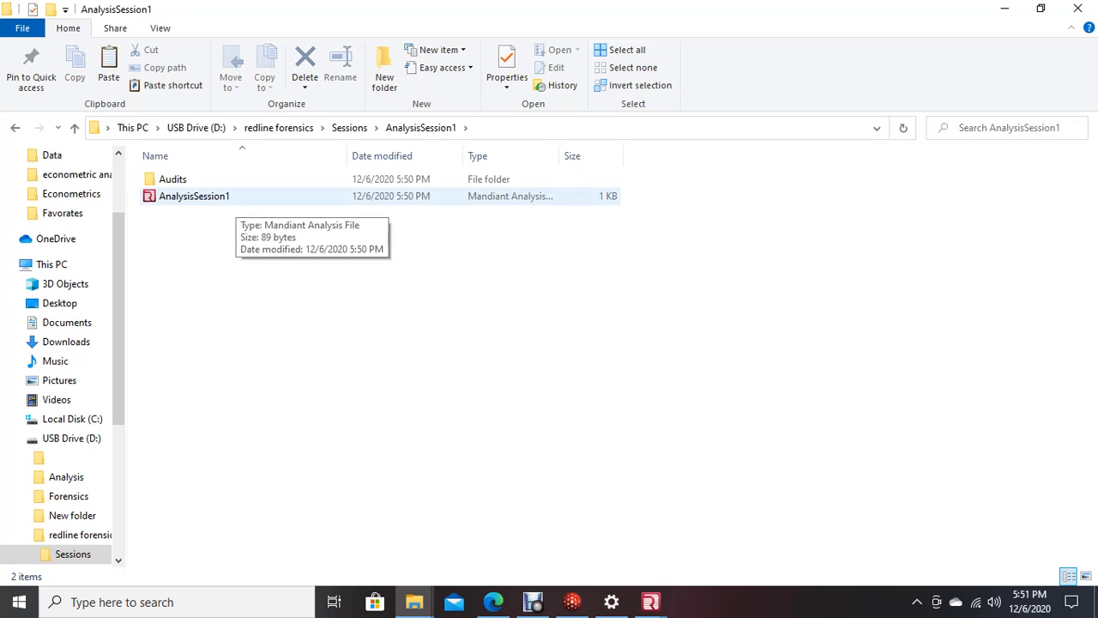
click(236, 198)
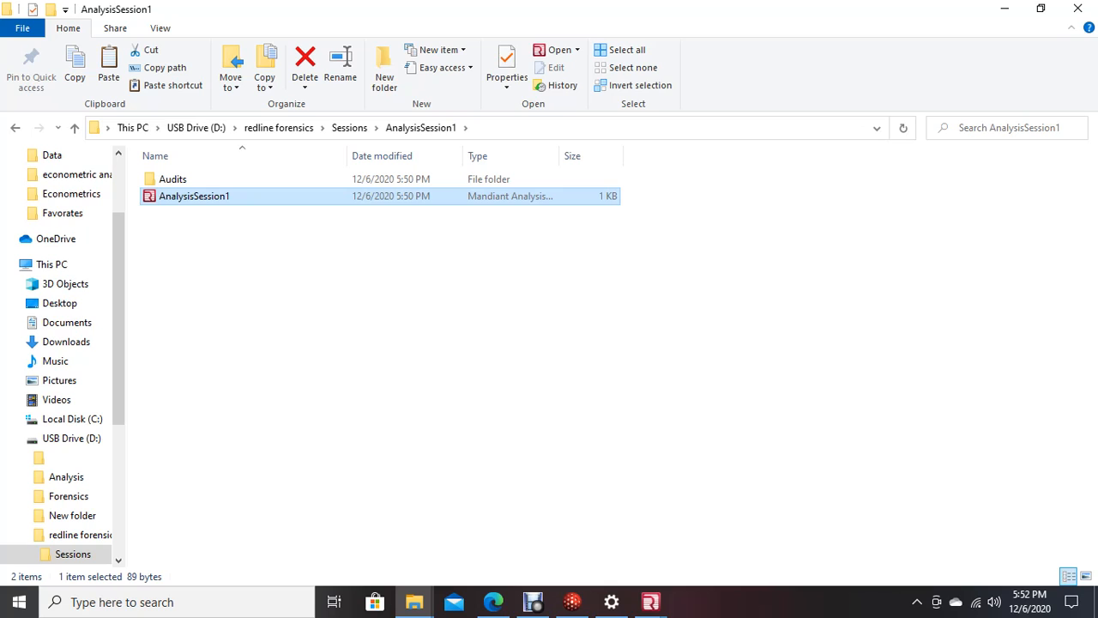
Close Redline's collector instructions and switch to the second Redline window, which is loading AnalysisSession1
click(650, 601)
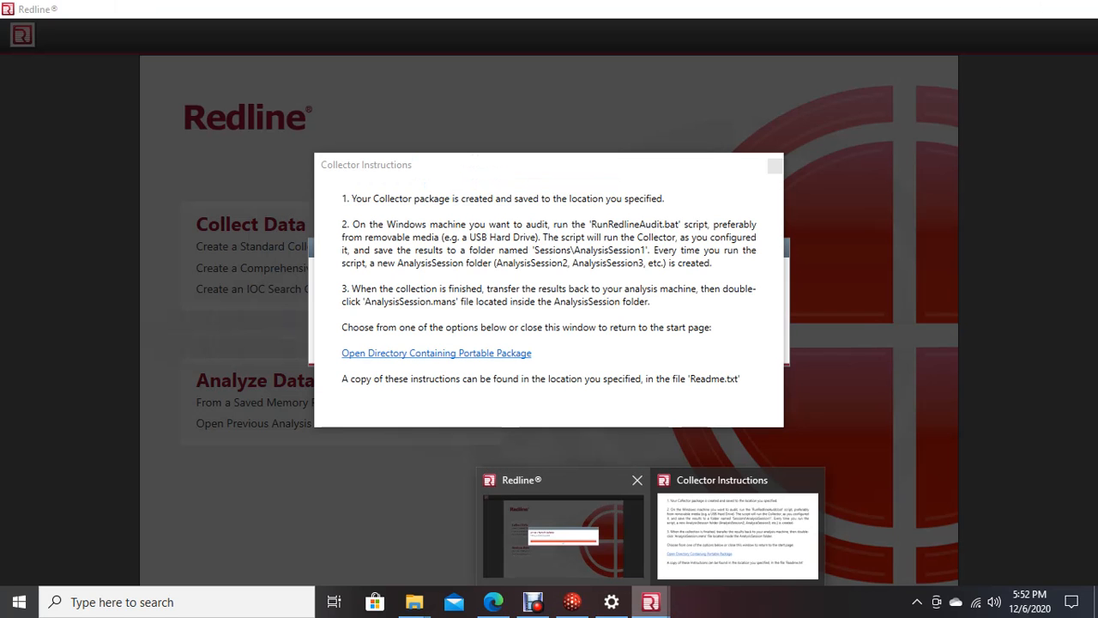
click(563, 534)
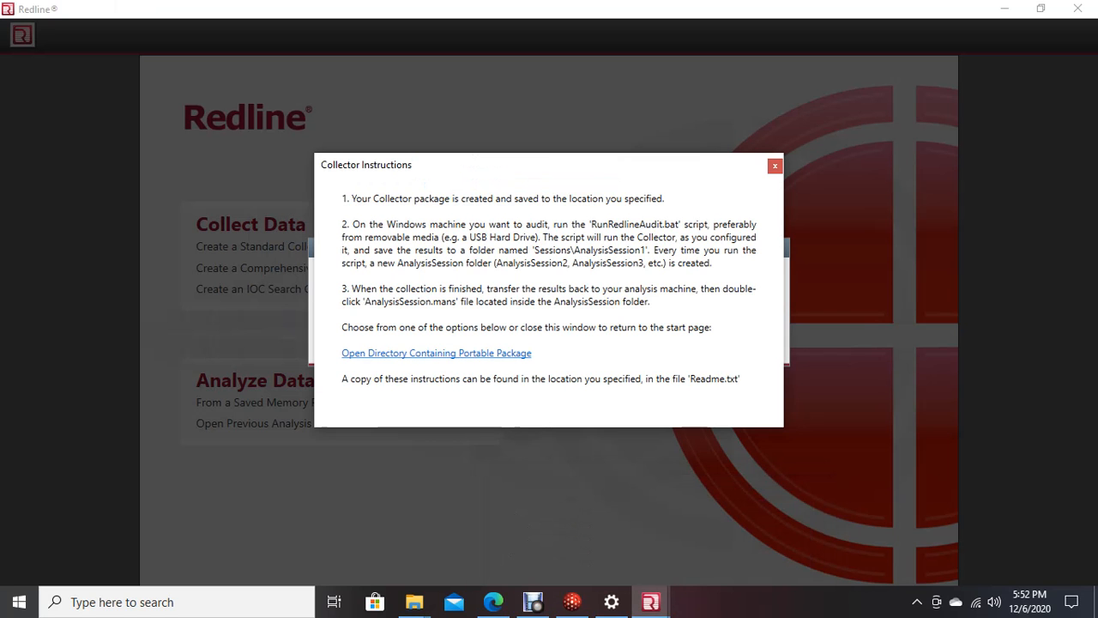
click(774, 165)
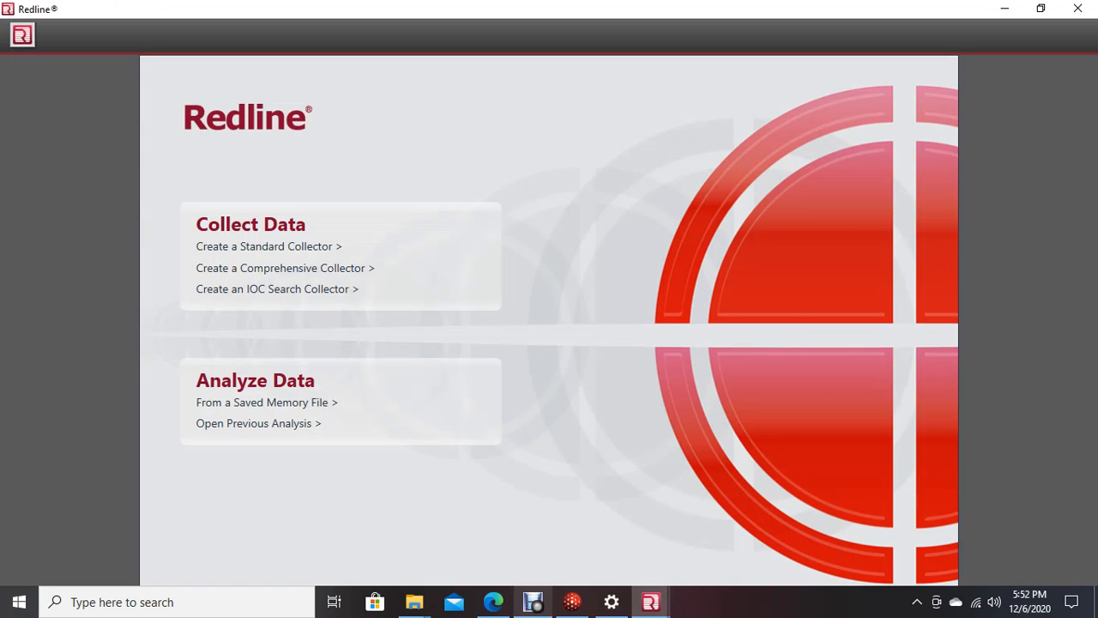
click(414, 601)
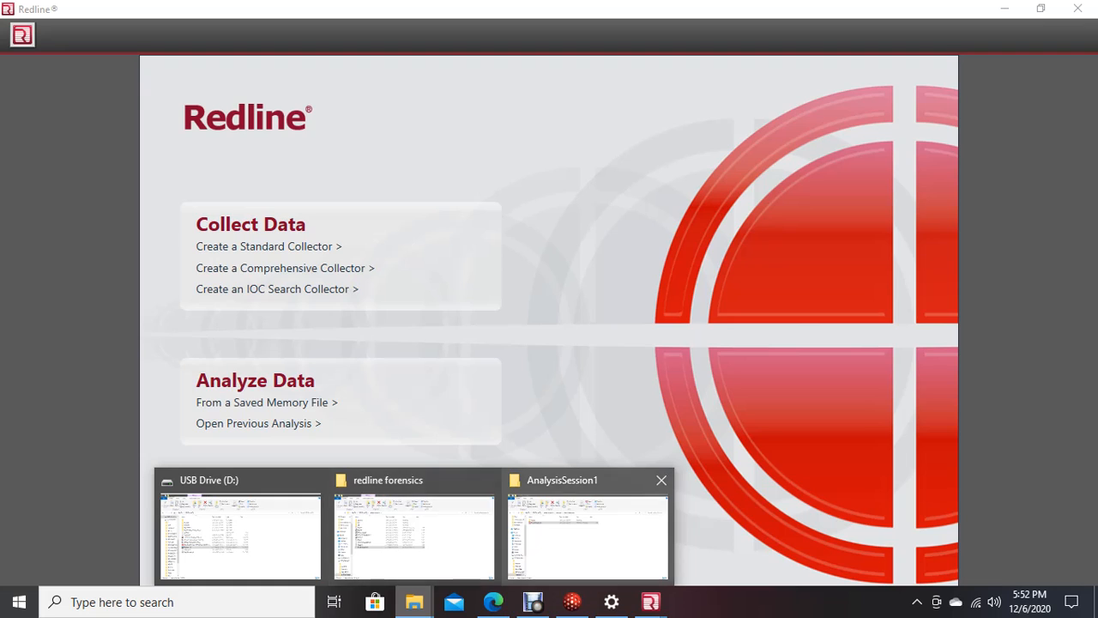
click(588, 532)
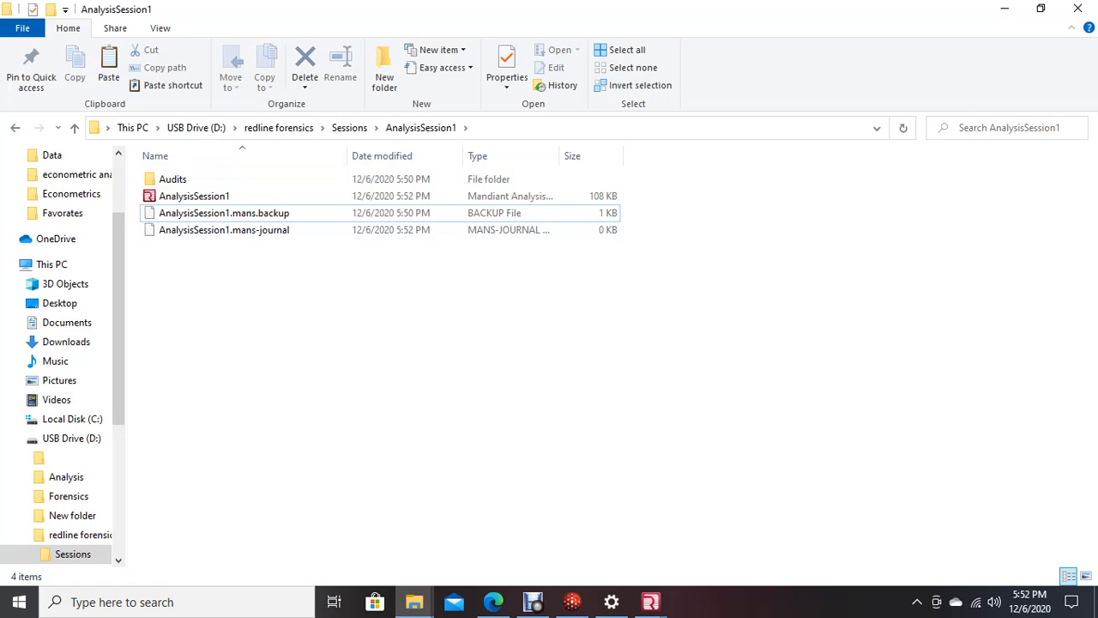
mouse_move(650, 602)
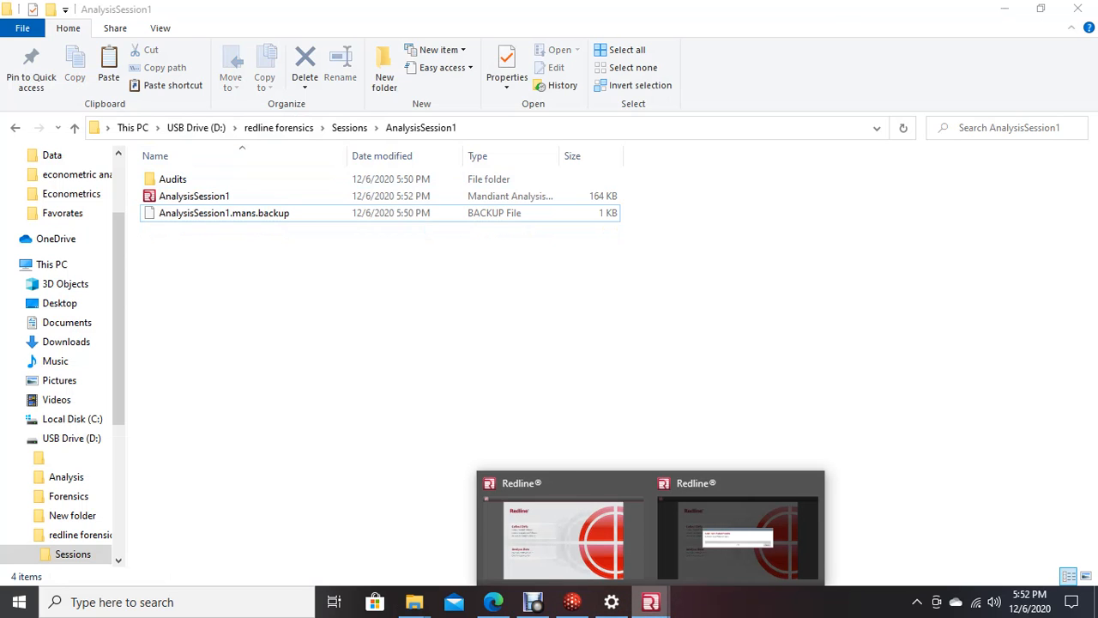
click(736, 531)
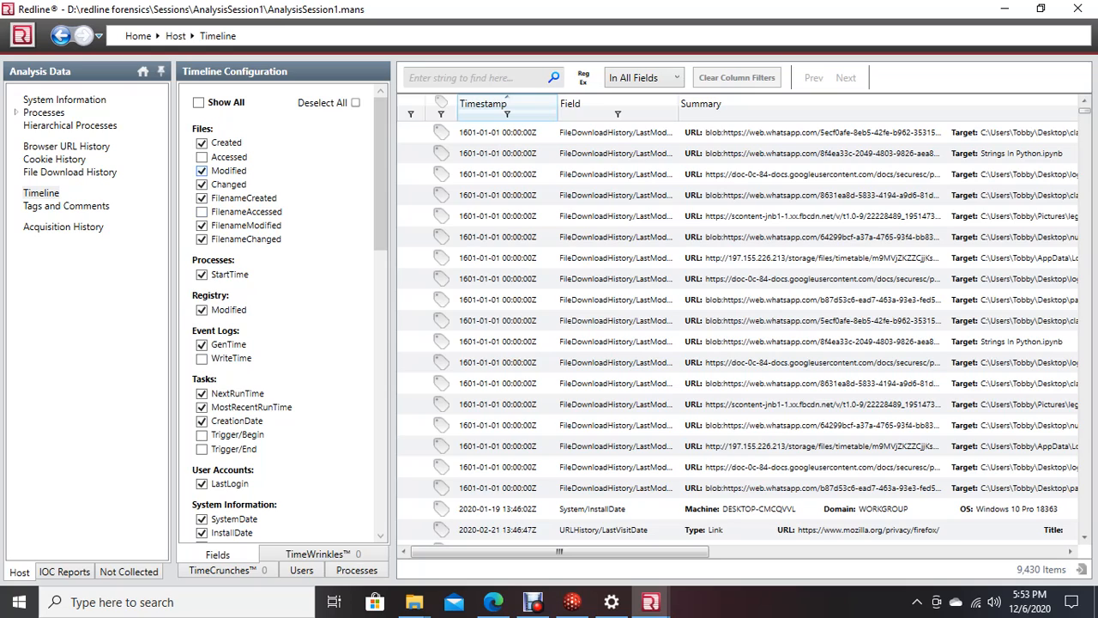
Look over the session's timeline and review the Processes data, including its Handles and Ports views
scroll(738, 341, down, 1)
scroll(738, 342, up, 1)
click(44, 112)
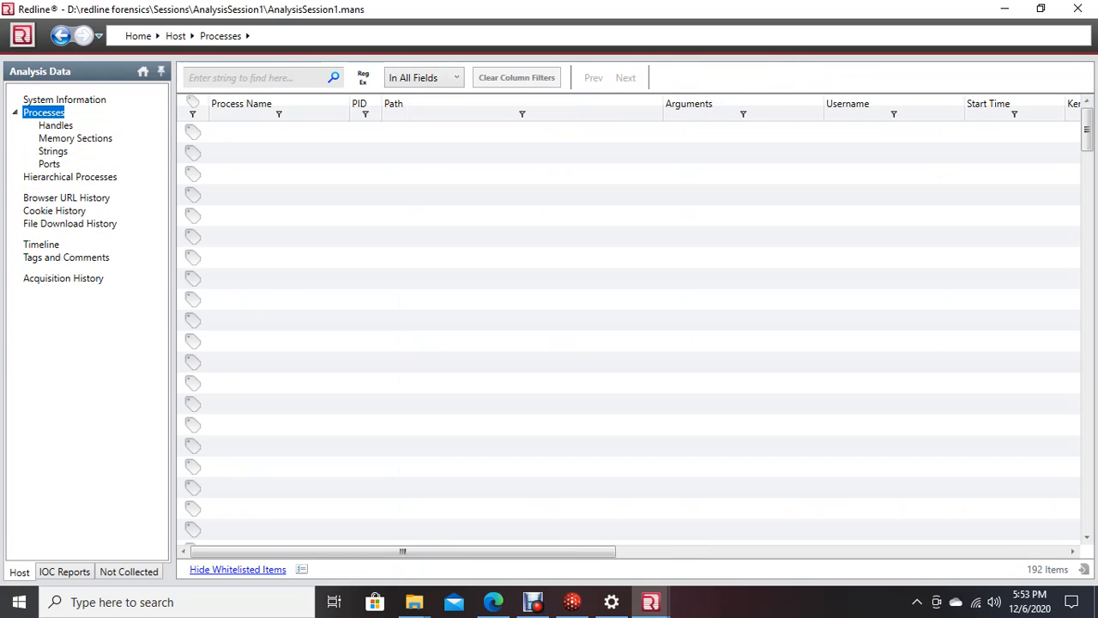
click(56, 125)
click(49, 164)
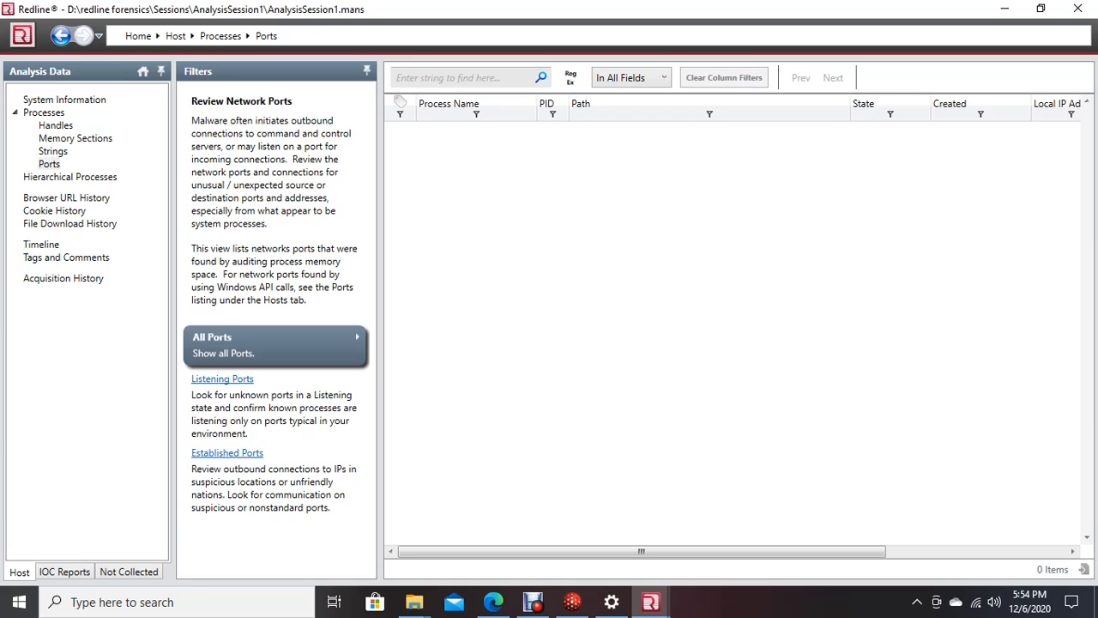
Review the host's Browser URL History, going through all URL records
click(66, 198)
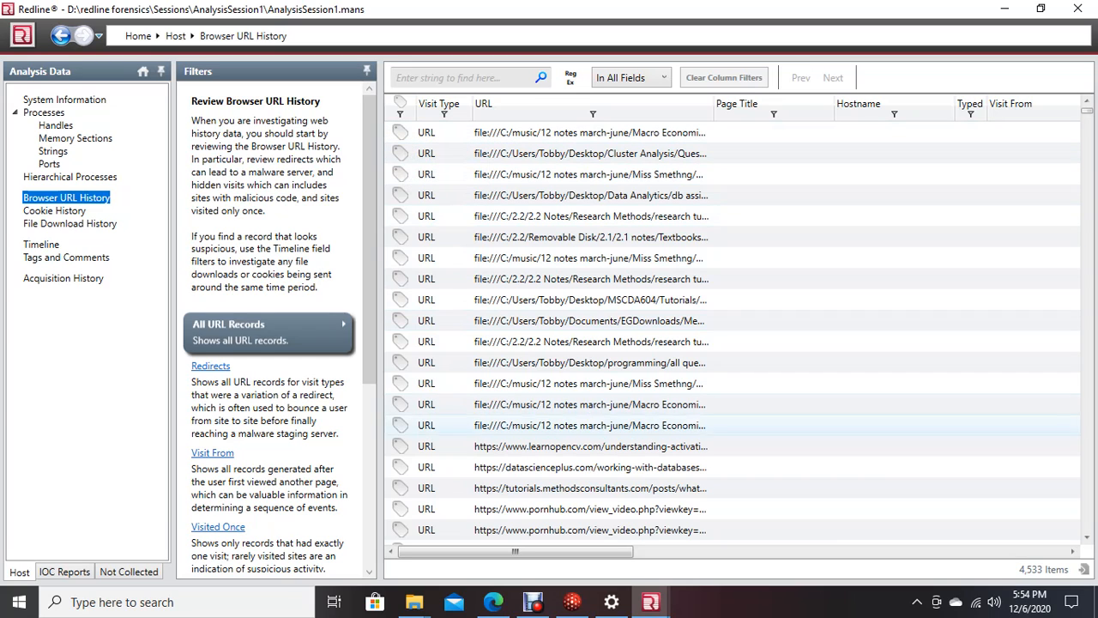
scroll(601, 223, down, 1)
scroll(601, 231, down, 7)
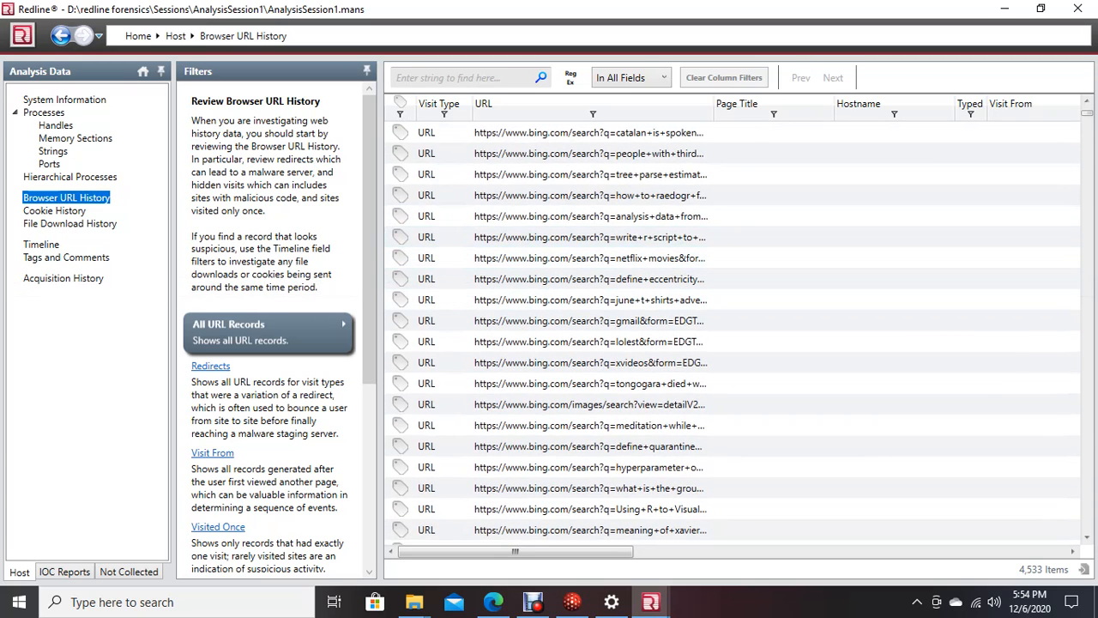
scroll(600, 299, down, 4)
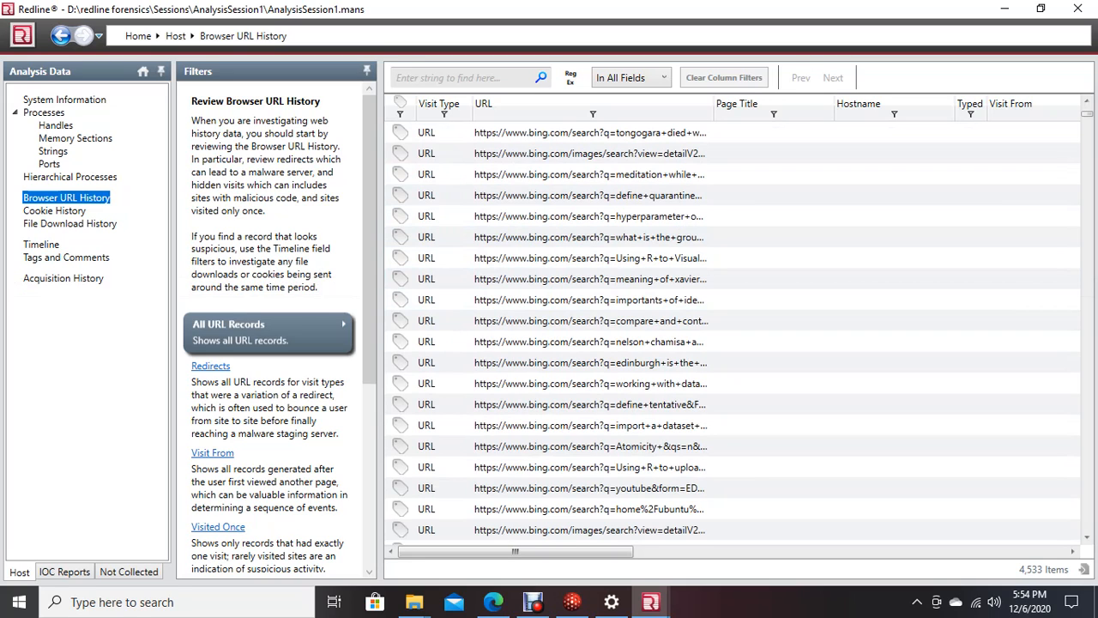
View the File Download History and open the full details of the first download record
click(69, 224)
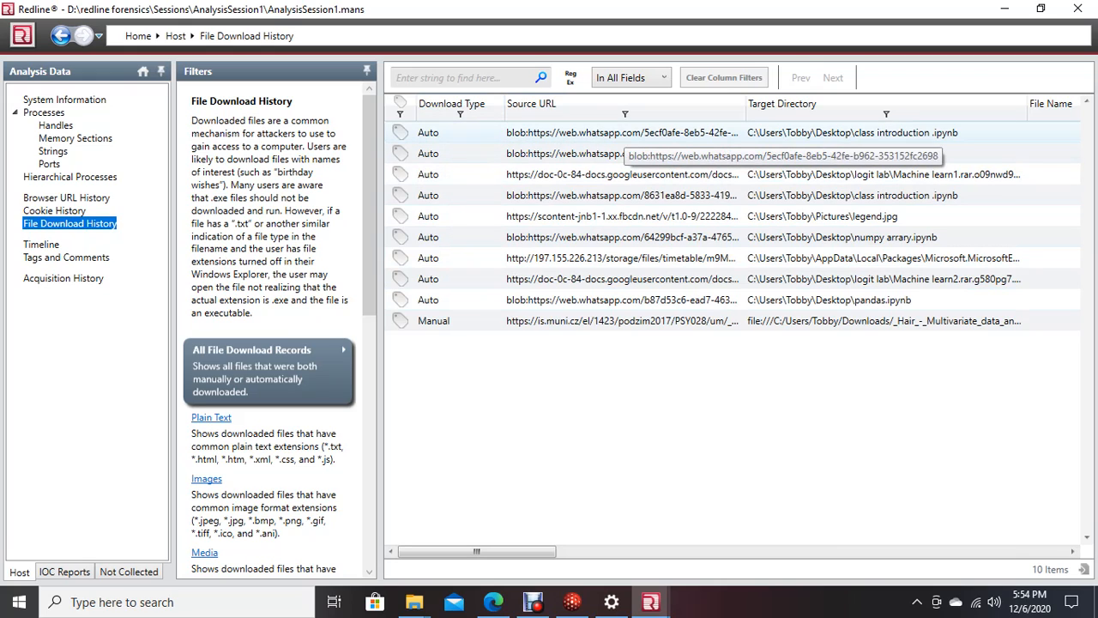
click(621, 133)
double_click(621, 133)
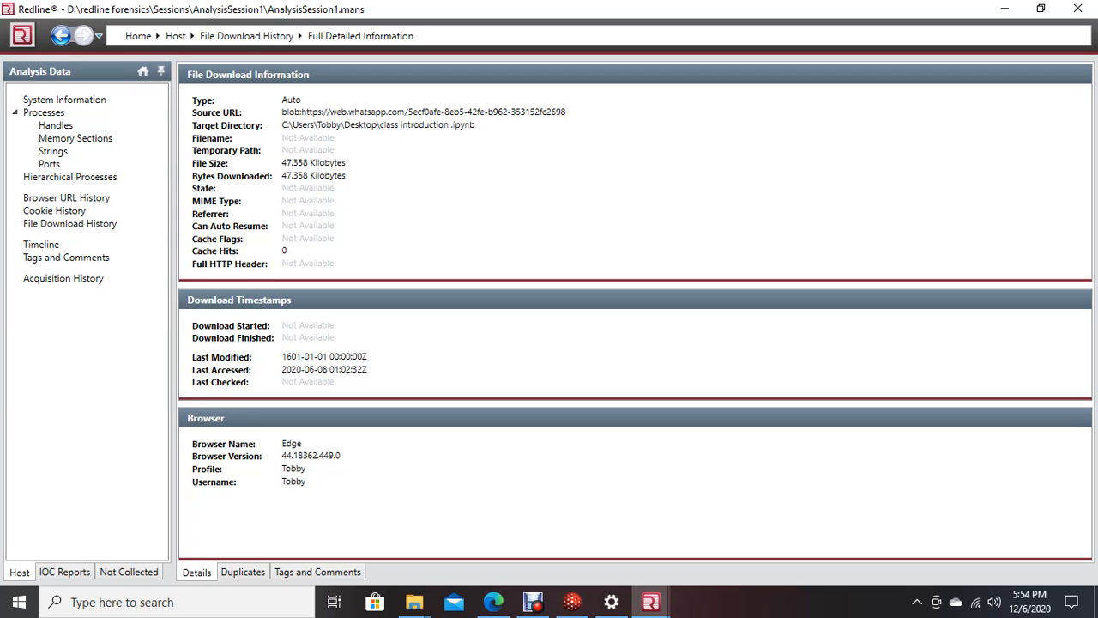
View the Hierarchical Processes and open the full details of the wininit.exe process
click(69, 176)
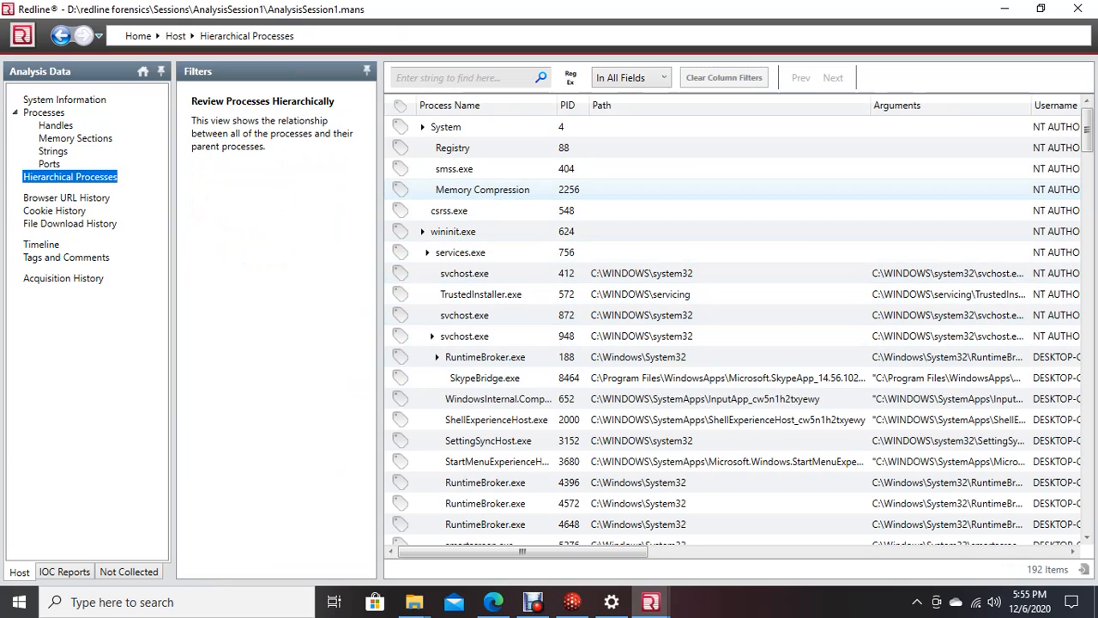
click(480, 231)
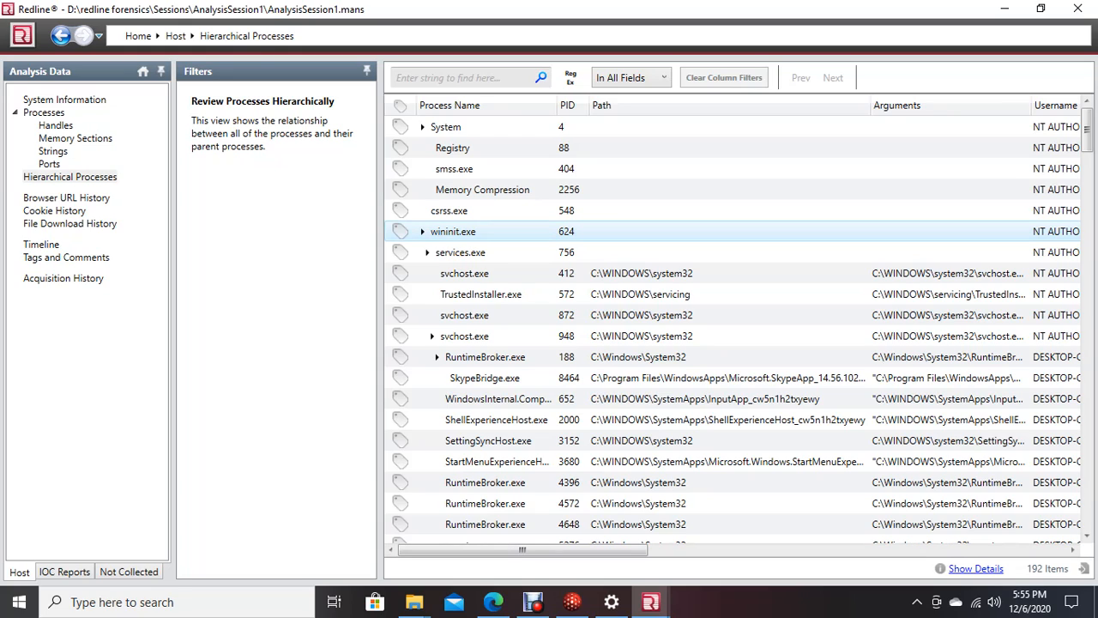
key(Return)
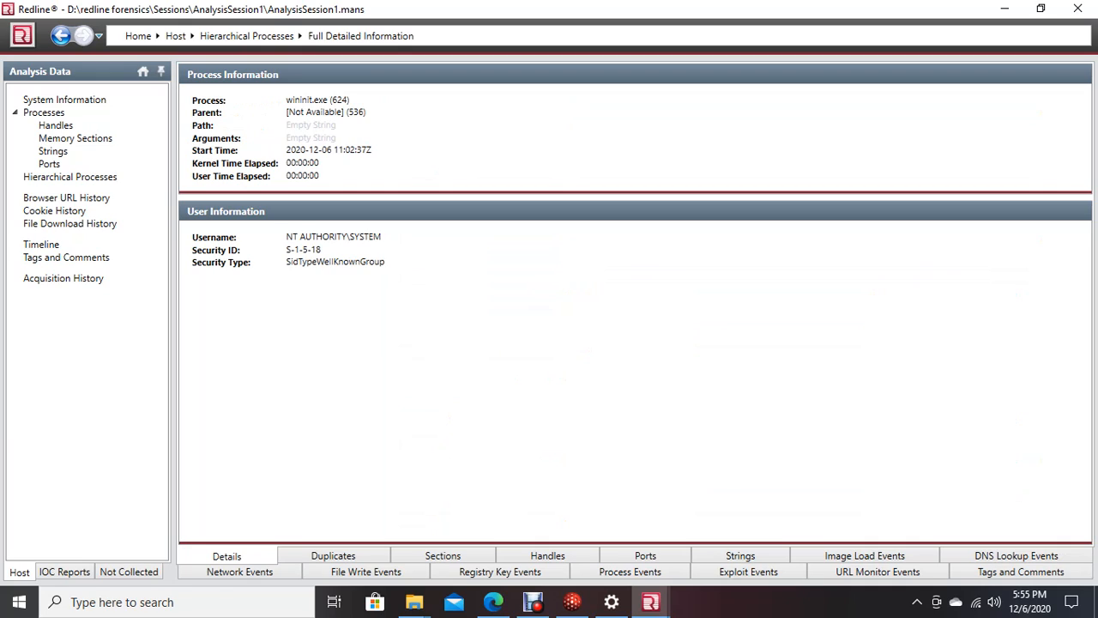
Check the Acquisition History and review the Memory Sections with the Injected Memory Sections and All Memory Sections filters
click(64, 278)
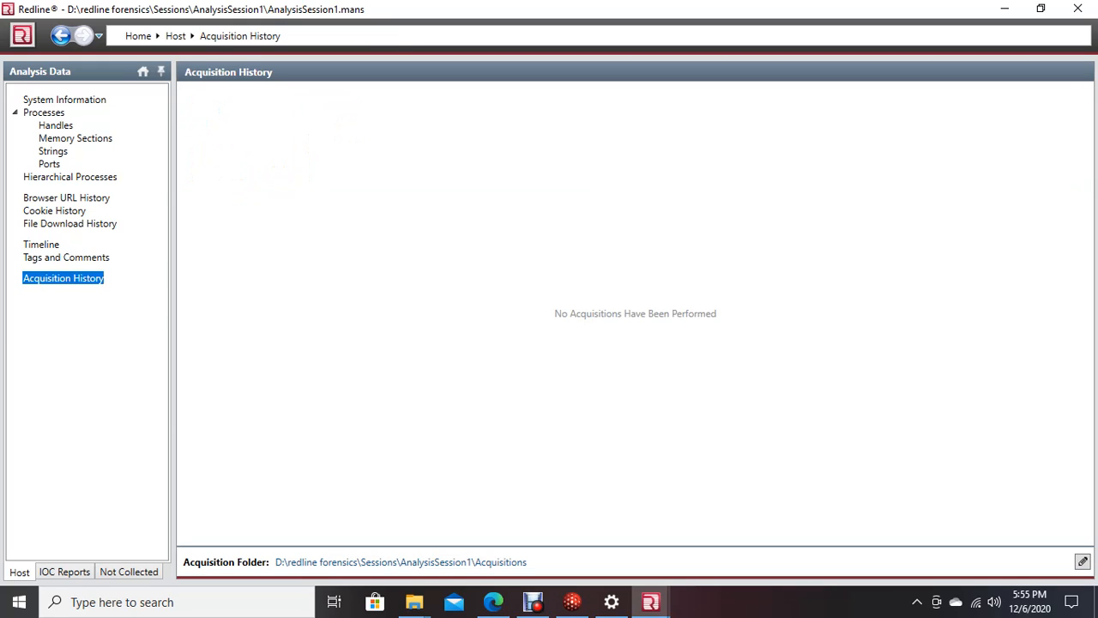
click(75, 138)
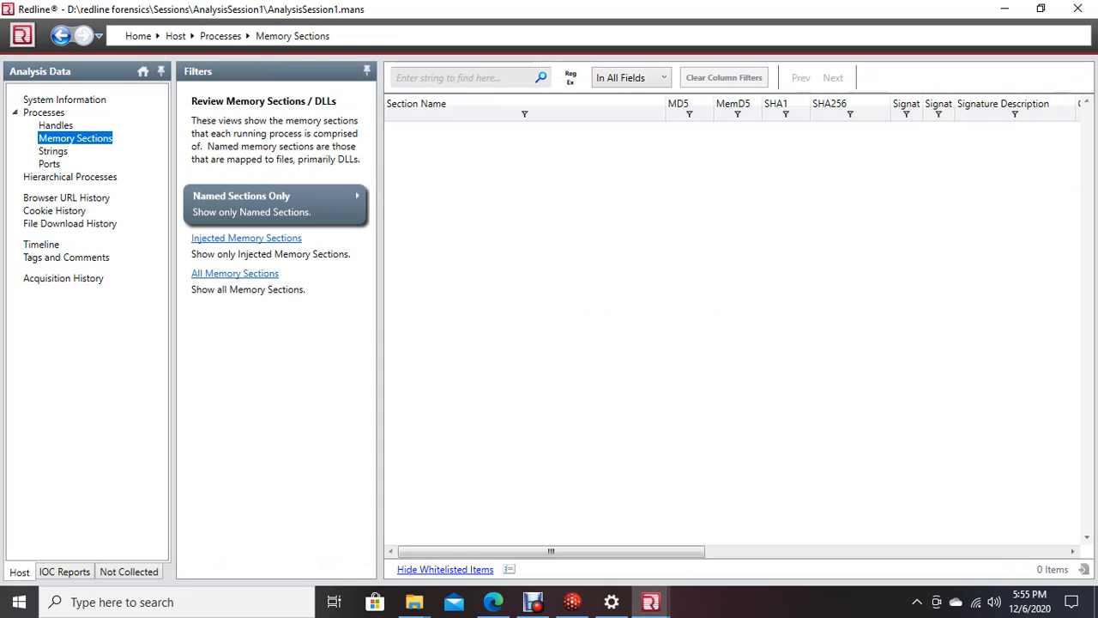
click(247, 238)
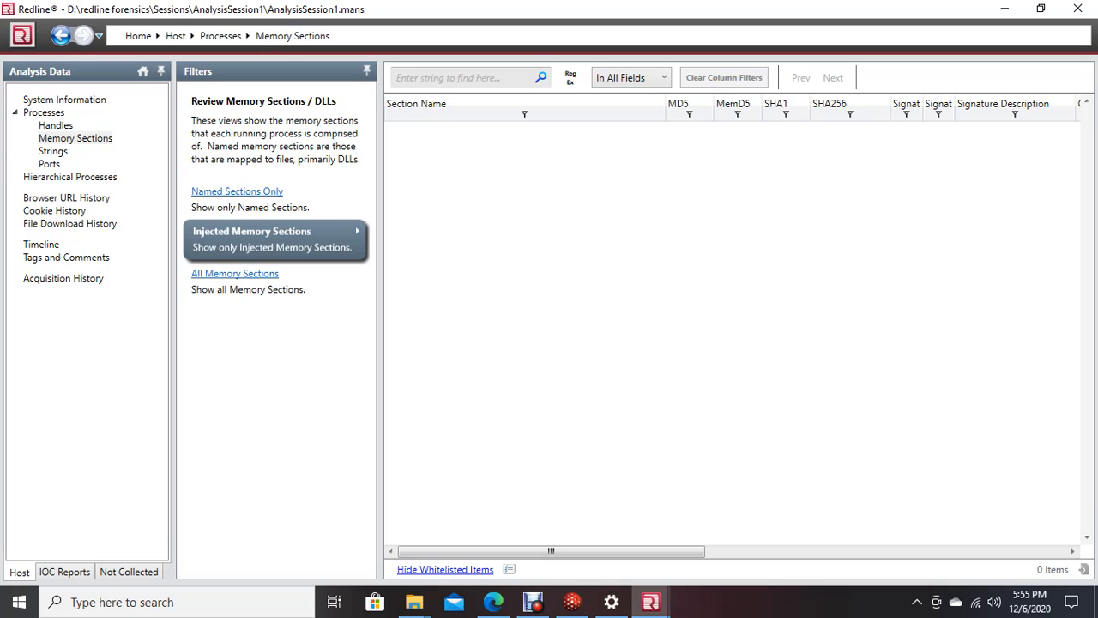
click(234, 273)
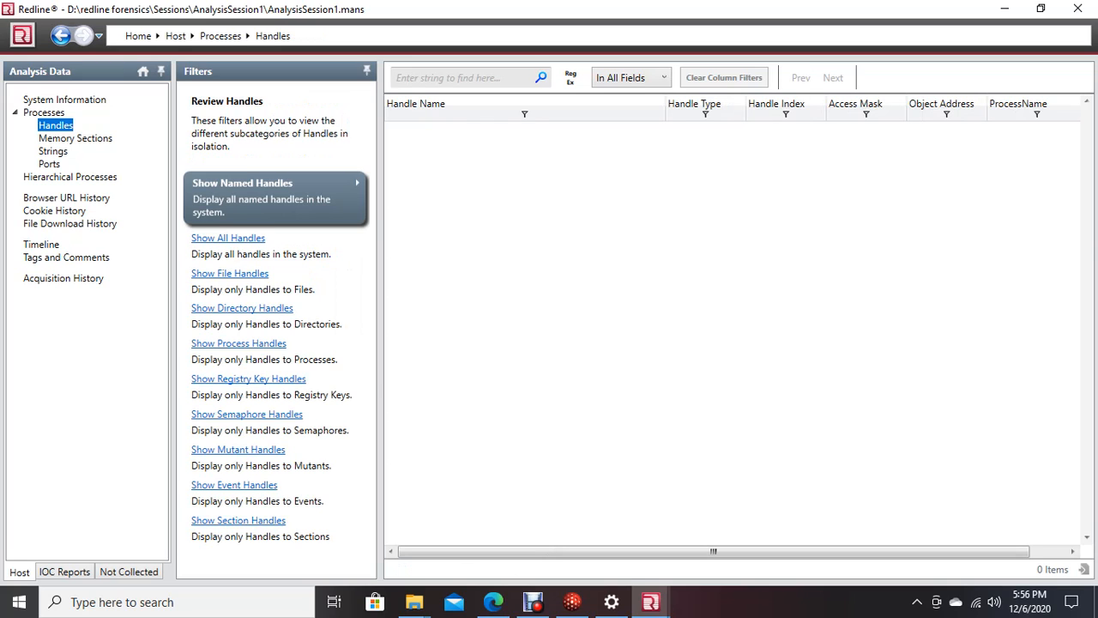
Return to the Browser URL History and switch to the Debut screen recorder
click(66, 197)
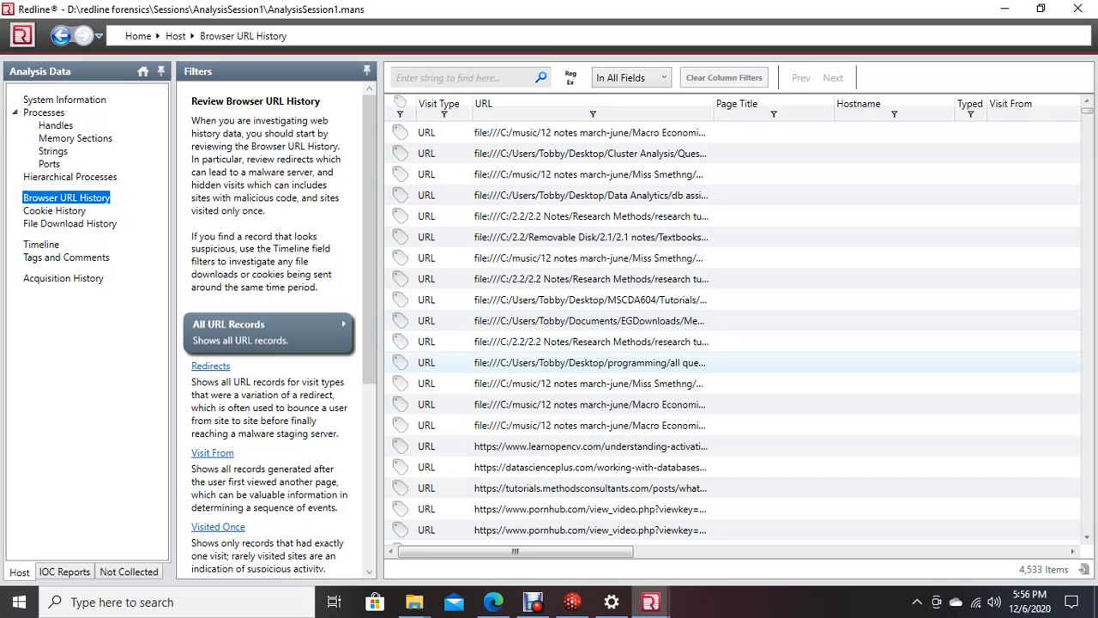
click(532, 602)
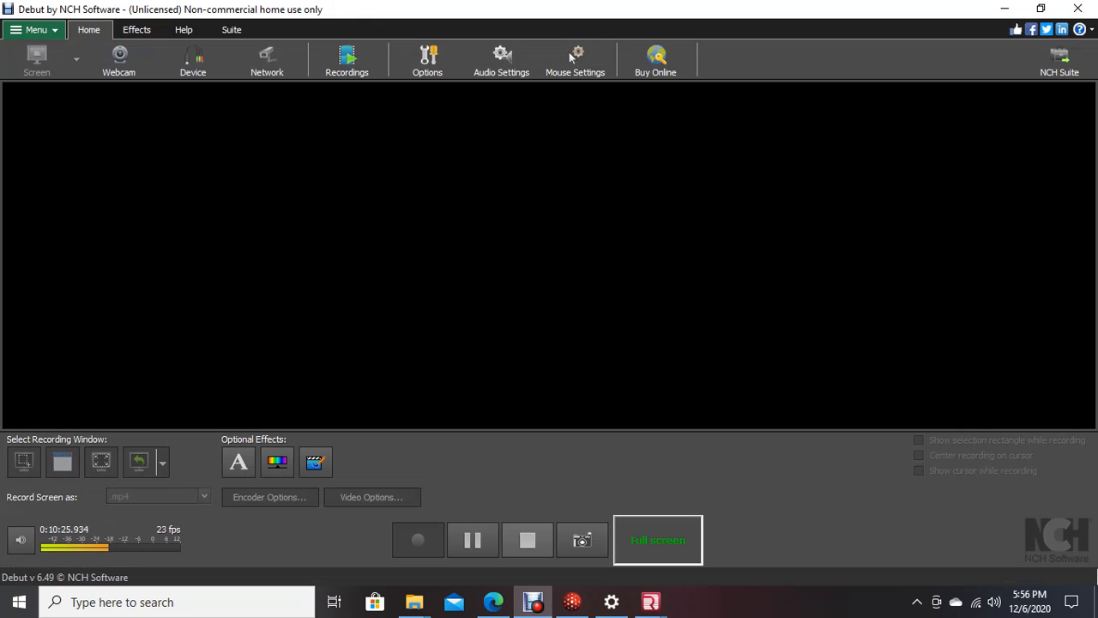